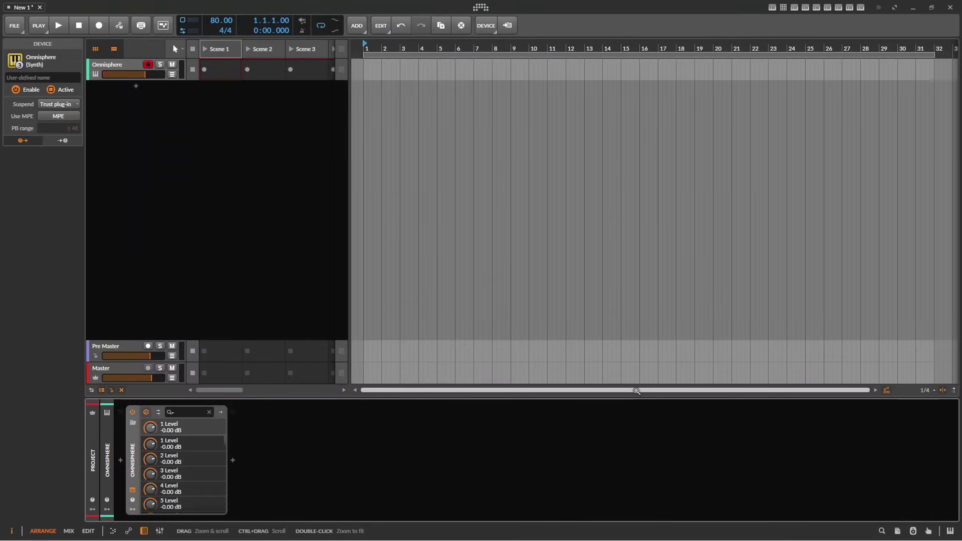
Insert Chord Generator ahead of Omnisphere on the track and open its plugin window
{"action": "left_click", "coordinate": [118, 458]}
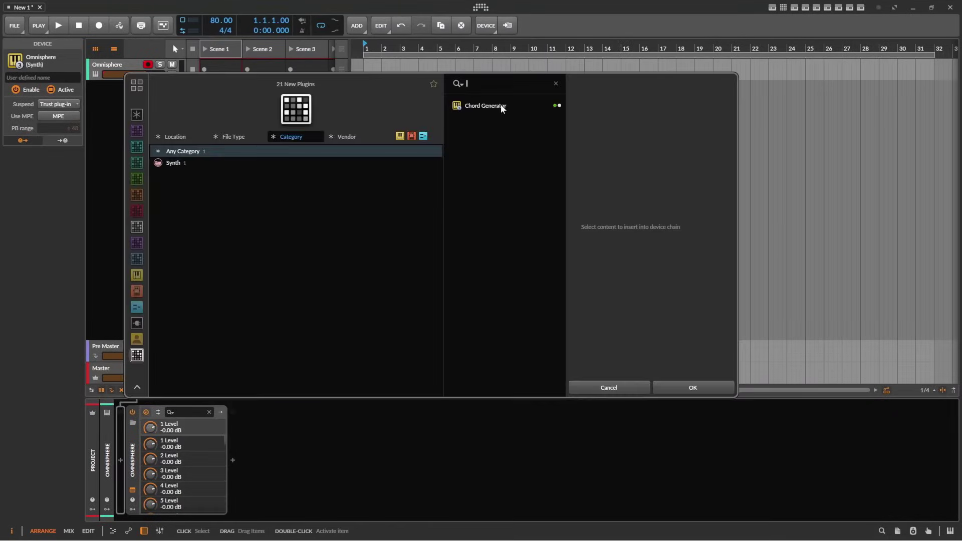
{"action": "left_click", "coordinate": [501, 103]}
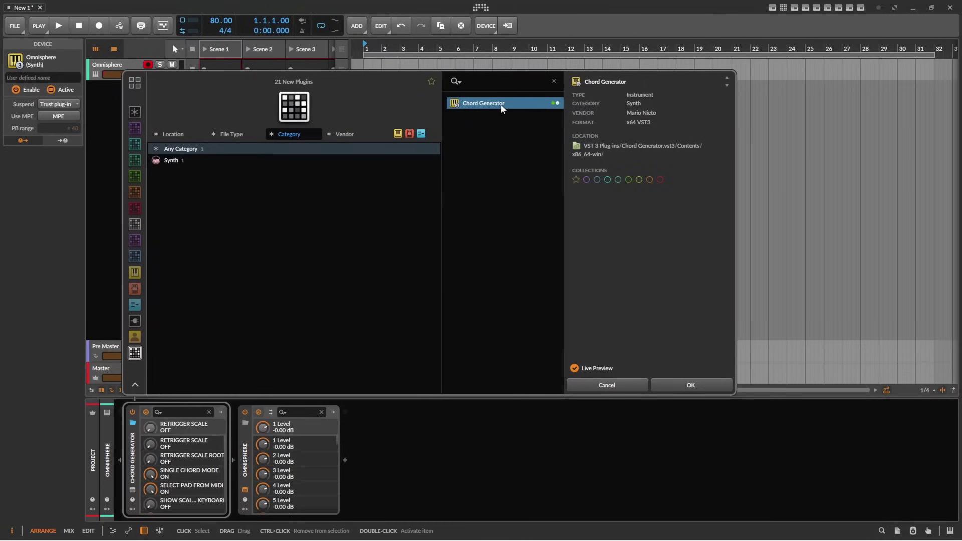
{"action": "left_click", "coordinate": [690, 385]}
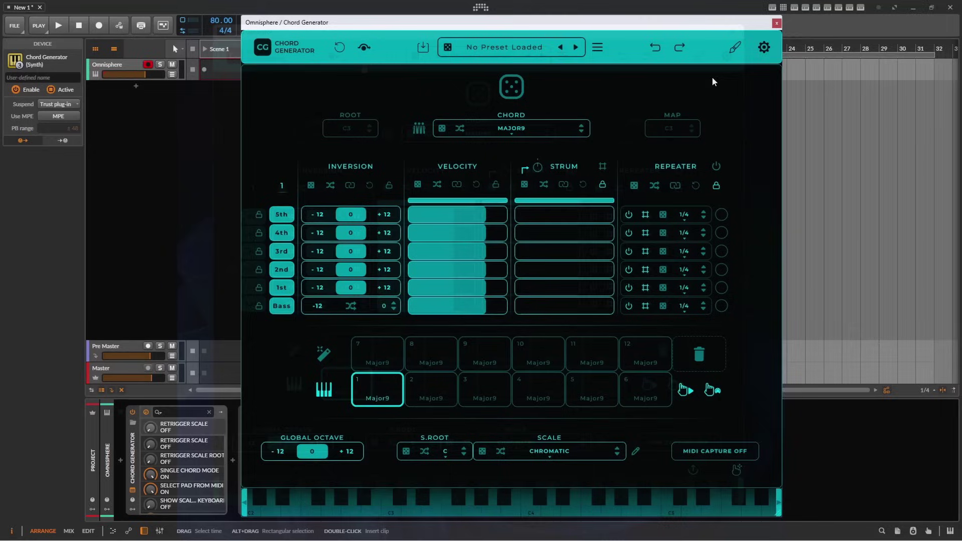
{"action": "left_click", "coordinate": [763, 48]}
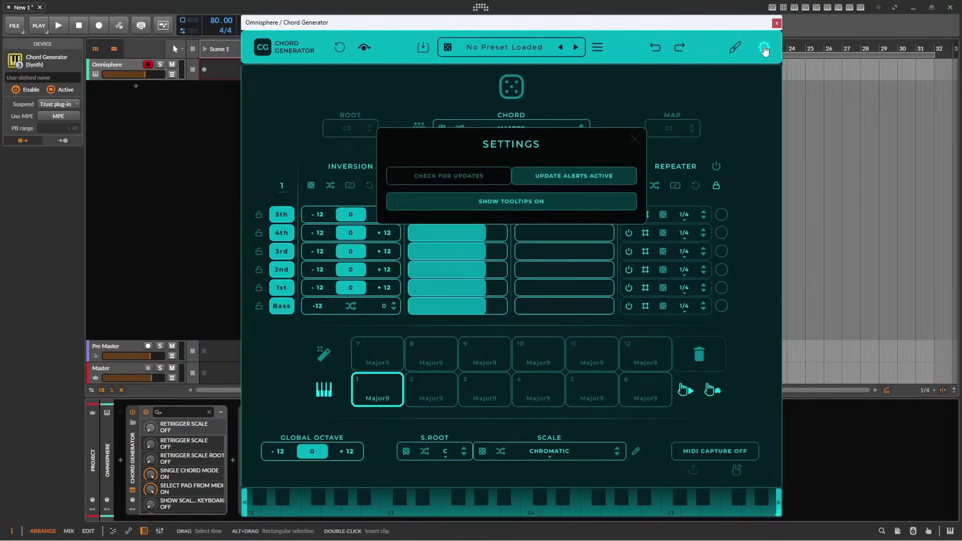
{"action": "left_click", "coordinate": [496, 205]}
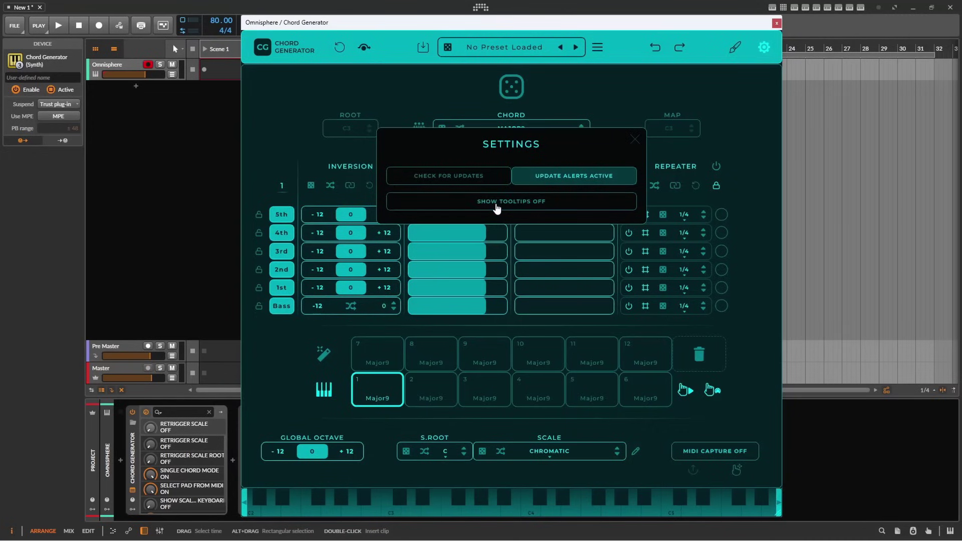
{"action": "left_click", "coordinate": [496, 206]}
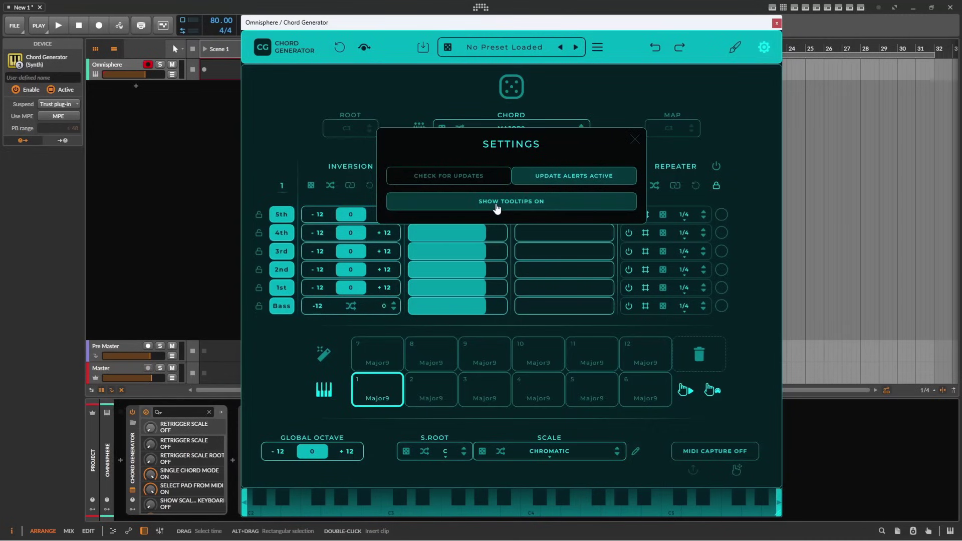
{"action": "left_click", "coordinate": [713, 88]}
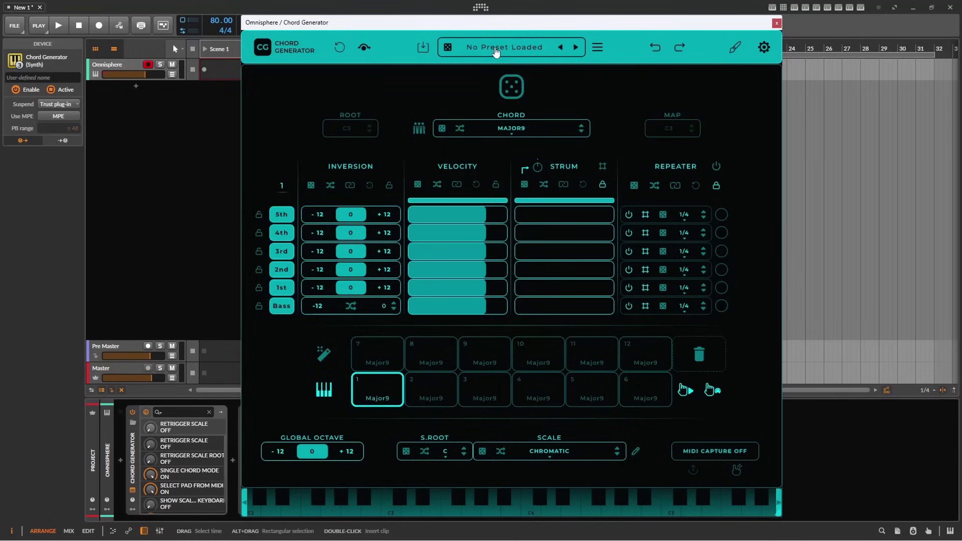
Load the Vibrant Prism preset, then roll the preset dice three times to reach C To G
{"action": "left_click", "coordinate": [495, 52]}
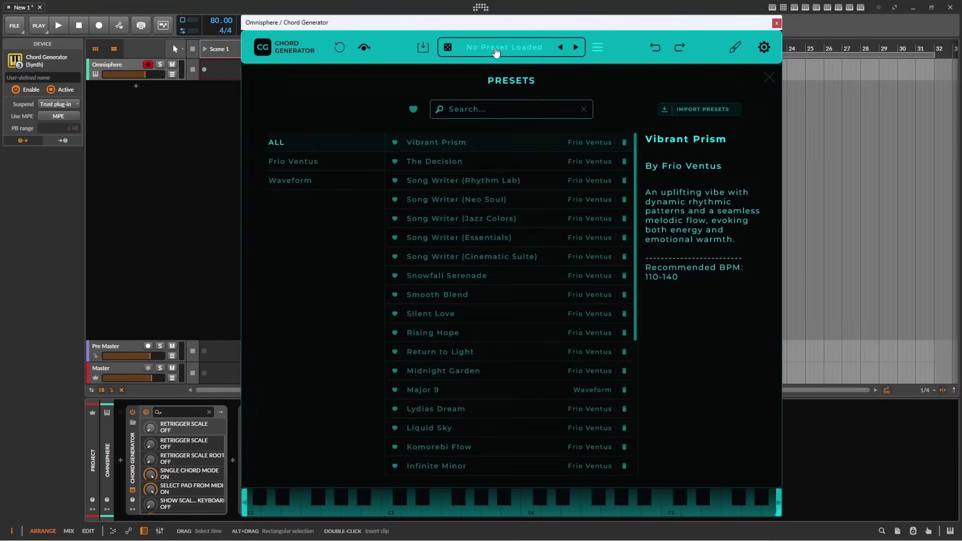
{"action": "left_click", "coordinate": [441, 143]}
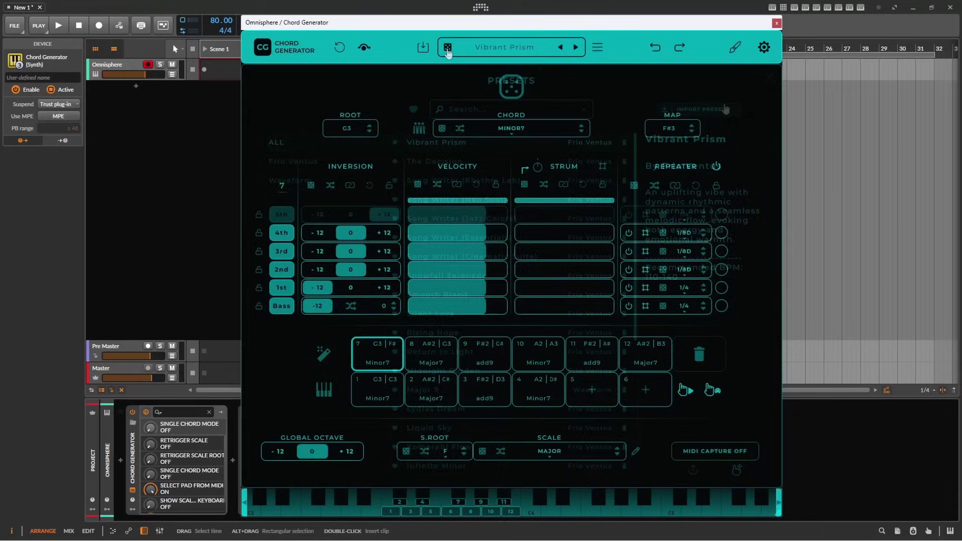
{"action": "left_click", "coordinate": [447, 48]}
{"action": "left_click", "coordinate": [448, 48]}
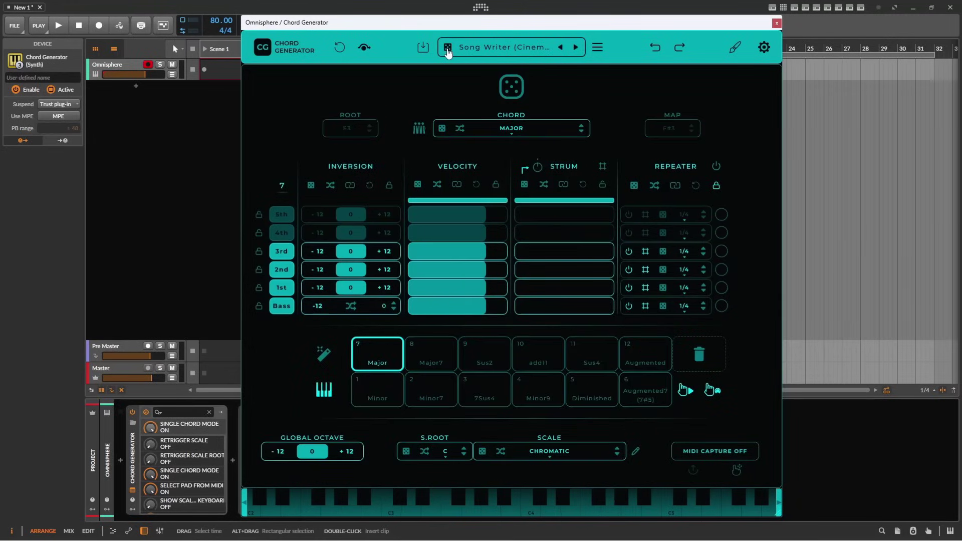
{"action": "left_click", "coordinate": [447, 49]}
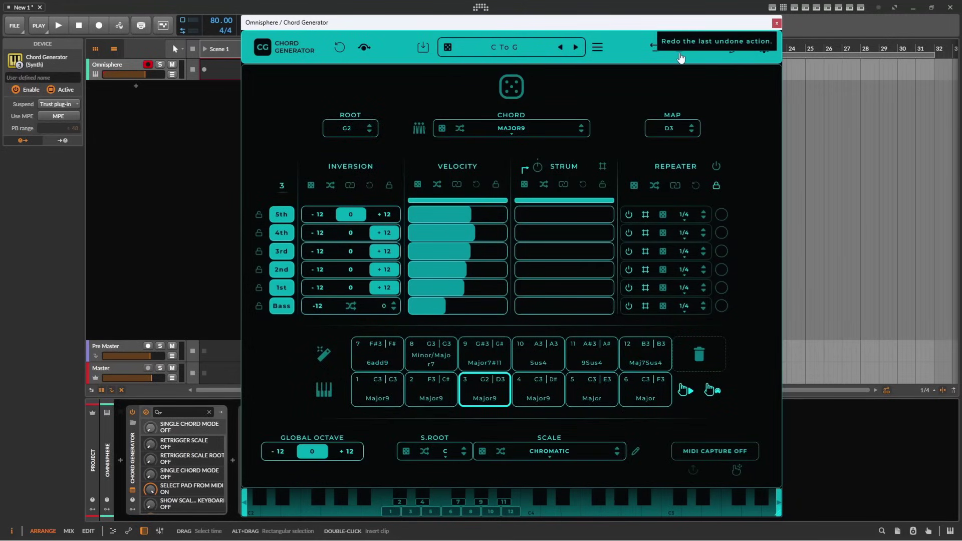
Recolour the MAIN skin colour in the skin editor and resize the plugin window
{"action": "left_click", "coordinate": [734, 47]}
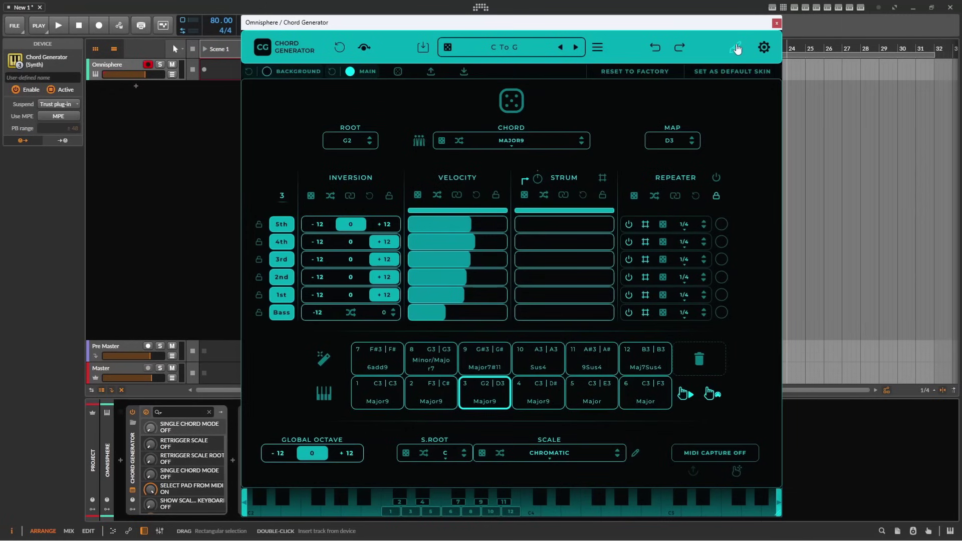
{"action": "left_click", "coordinate": [349, 71]}
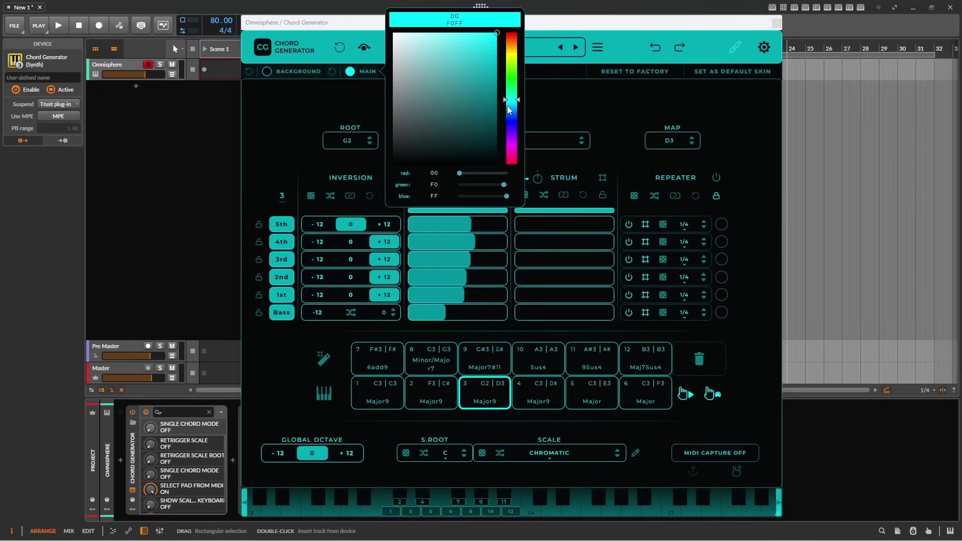
{"action": "left_click_drag", "start_coordinate": [521, 103], "coordinate": [519, 69]}
{"action": "left_click", "coordinate": [565, 97]}
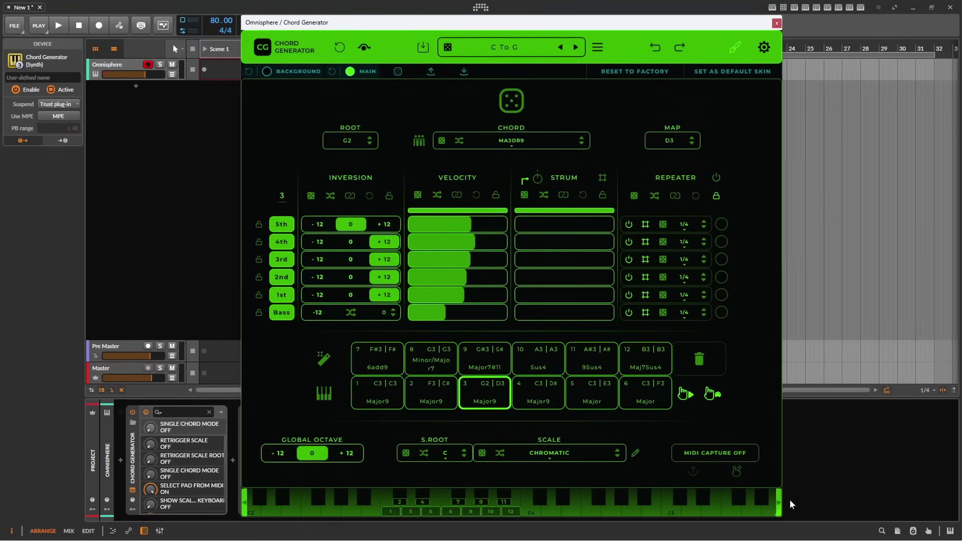
{"action": "left_click_drag", "start_coordinate": [777, 516], "coordinate": [790, 535]}
Close the skin editor and randomize pad 3's chord repeatedly with the dice
{"action": "left_click", "coordinate": [729, 45]}
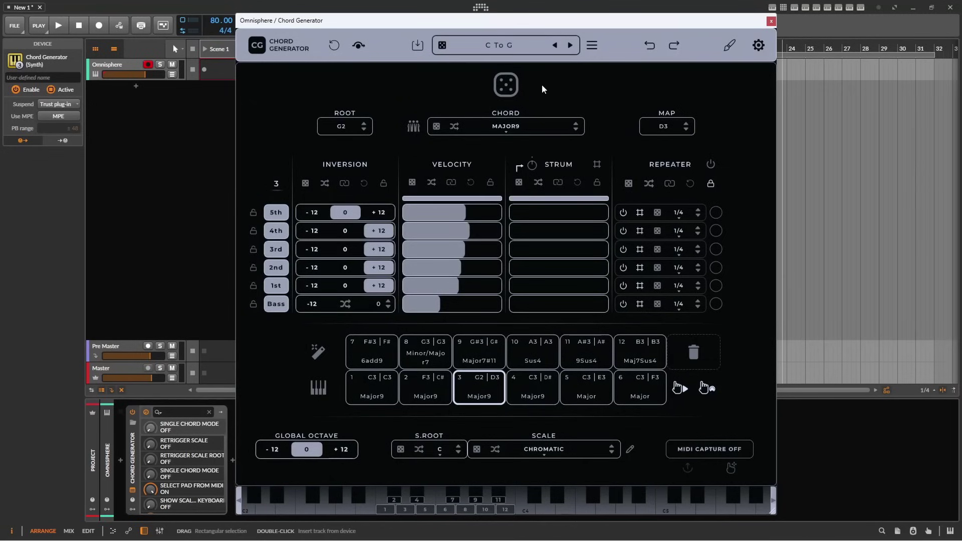
{"action": "left_click", "coordinate": [507, 87]}
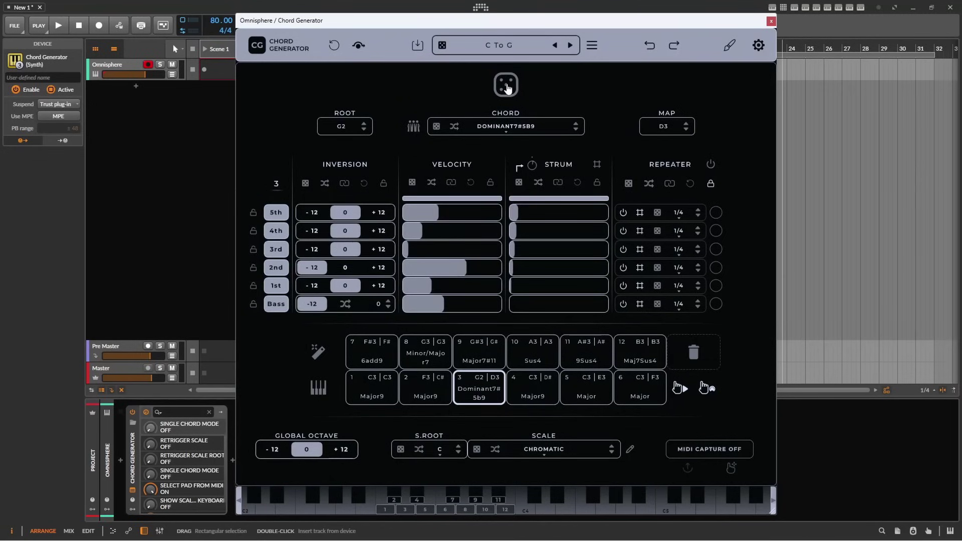
{"action": "left_click", "coordinate": [506, 87]}
{"action": "left_click", "coordinate": [507, 87]}
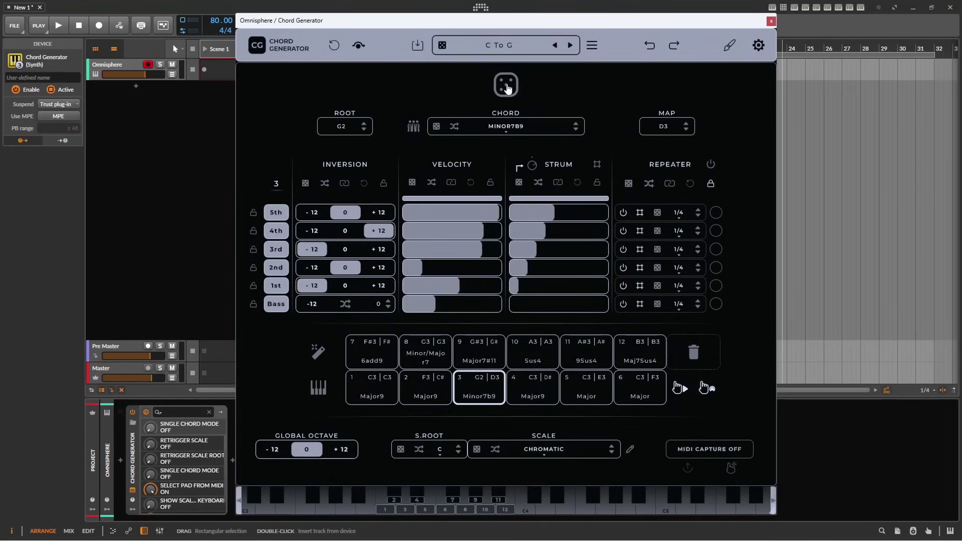
{"action": "left_click", "coordinate": [507, 87]}
{"action": "left_click", "coordinate": [507, 87]}
{"action": "left_click", "coordinate": [507, 87]}
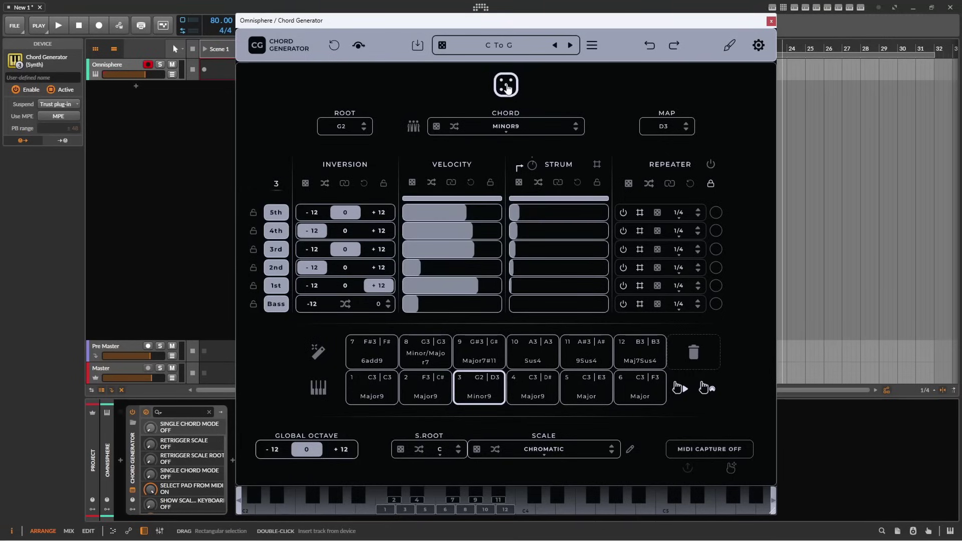
{"action": "left_click", "coordinate": [507, 87]}
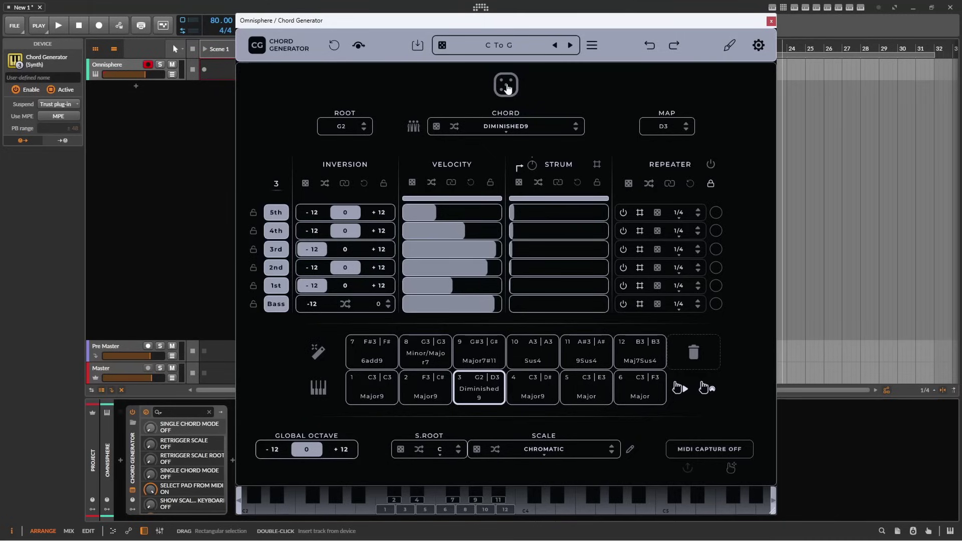
{"action": "left_click", "coordinate": [506, 86]}
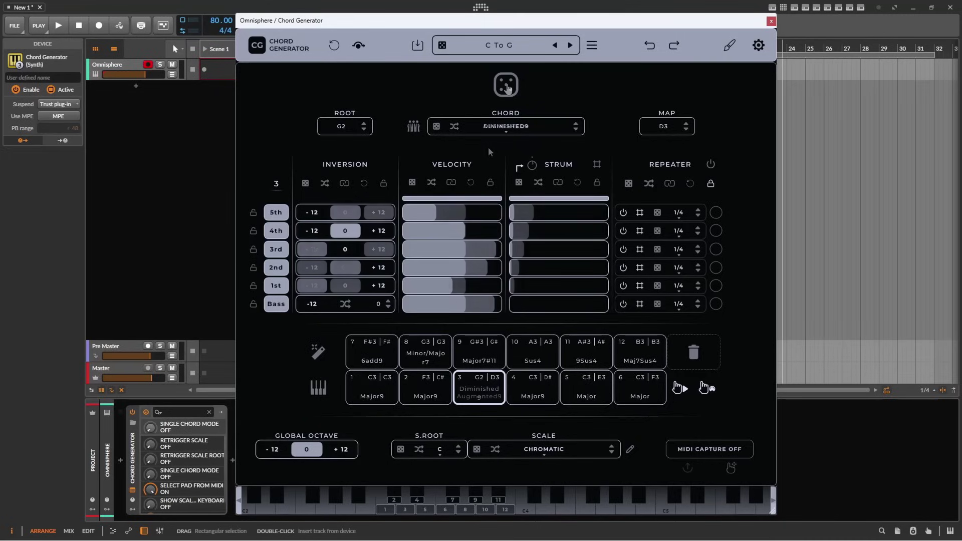
Lock the Velocity section, then randomize pad 3's chord three more times
{"action": "left_click", "coordinate": [490, 186]}
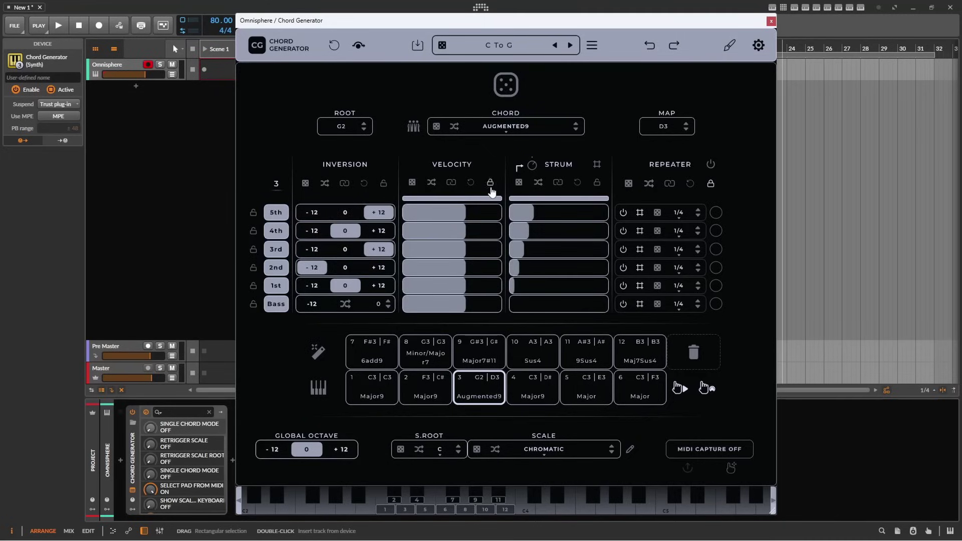
{"action": "left_click", "coordinate": [507, 86]}
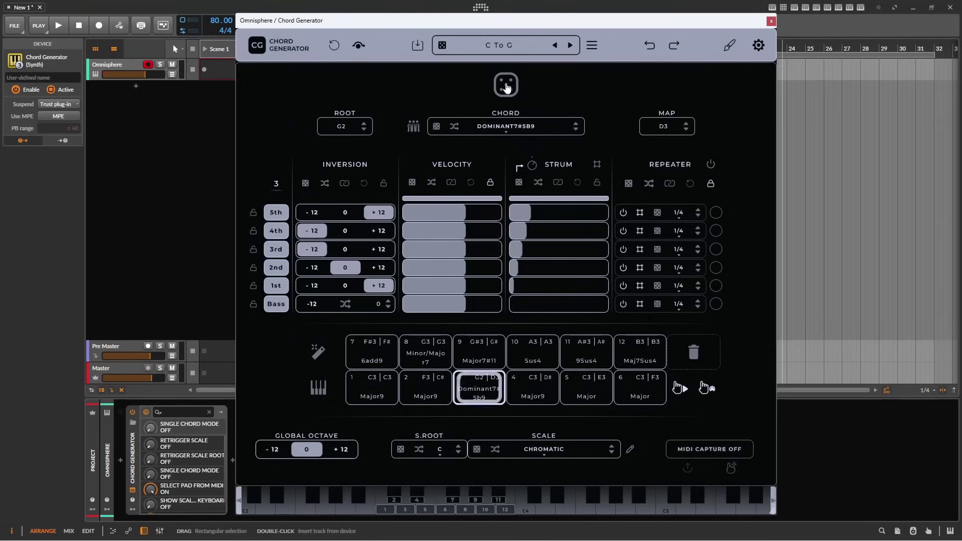
{"action": "left_click", "coordinate": [506, 86]}
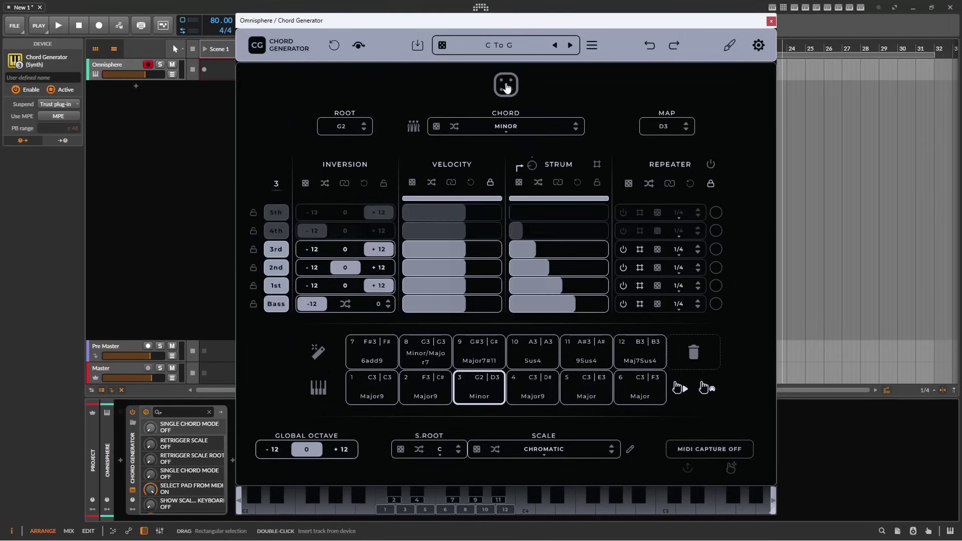
{"action": "left_click", "coordinate": [506, 86]}
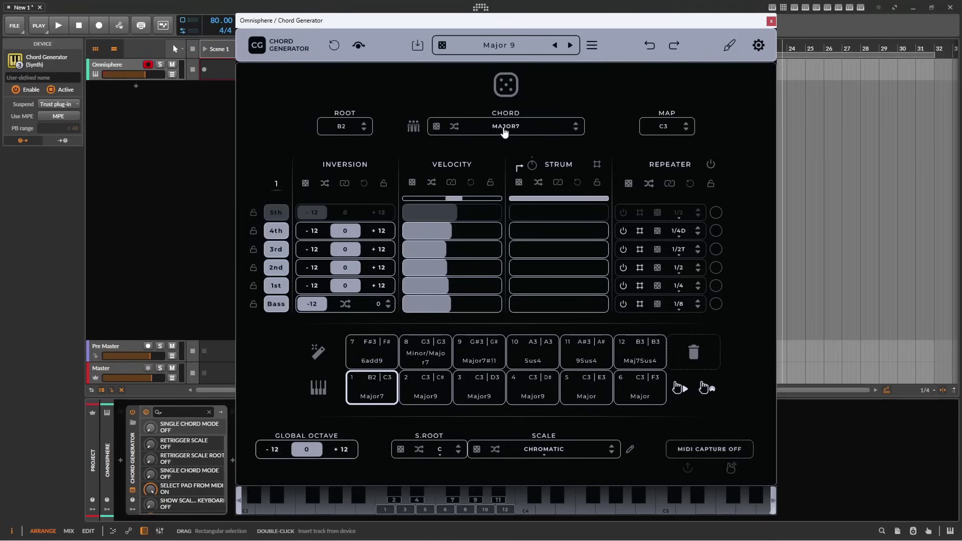
Try Major and Minor for pad 1's chord type before settling on Major7
{"action": "left_click", "coordinate": [504, 128]}
{"action": "left_click", "coordinate": [496, 116]}
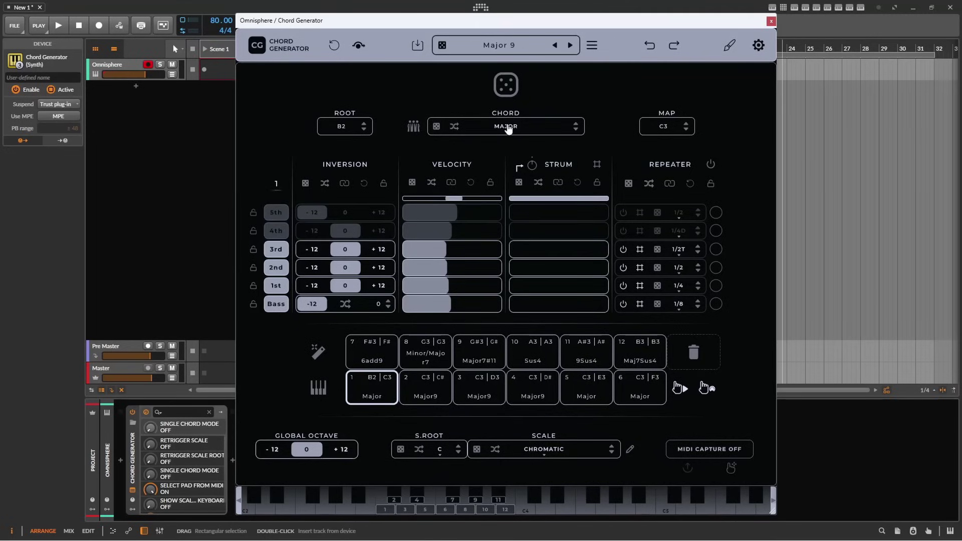
{"action": "left_click", "coordinate": [506, 123]}
{"action": "left_click", "coordinate": [507, 129]}
{"action": "left_click", "coordinate": [508, 128]}
{"action": "left_click", "coordinate": [513, 156]}
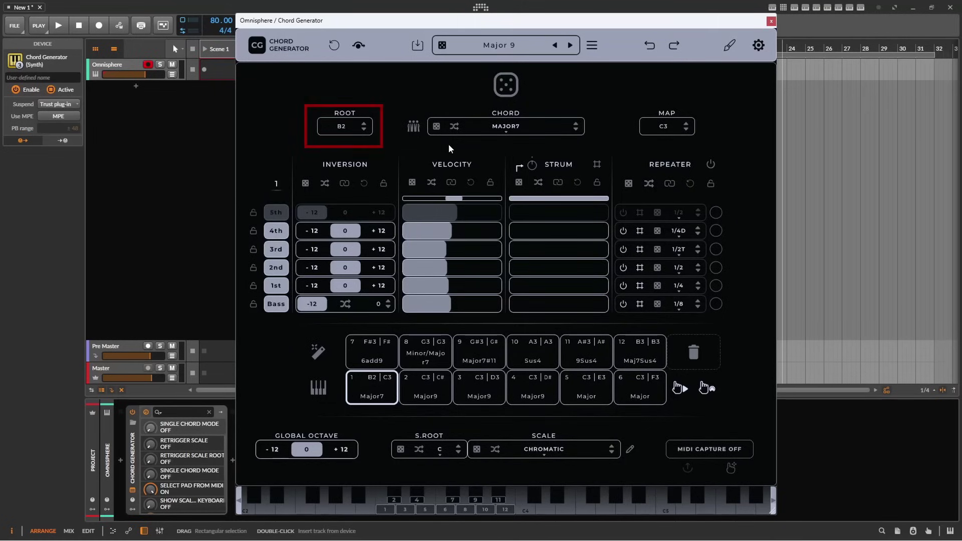
Step pad 1's root from B2 down to A#2, then up to C3
{"action": "left_click", "coordinate": [364, 129]}
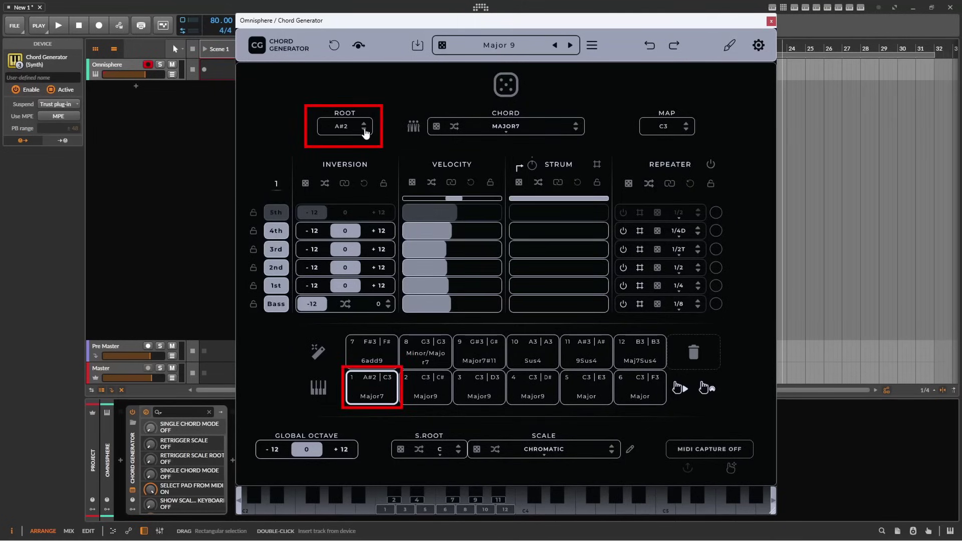
{"action": "left_click", "coordinate": [364, 124]}
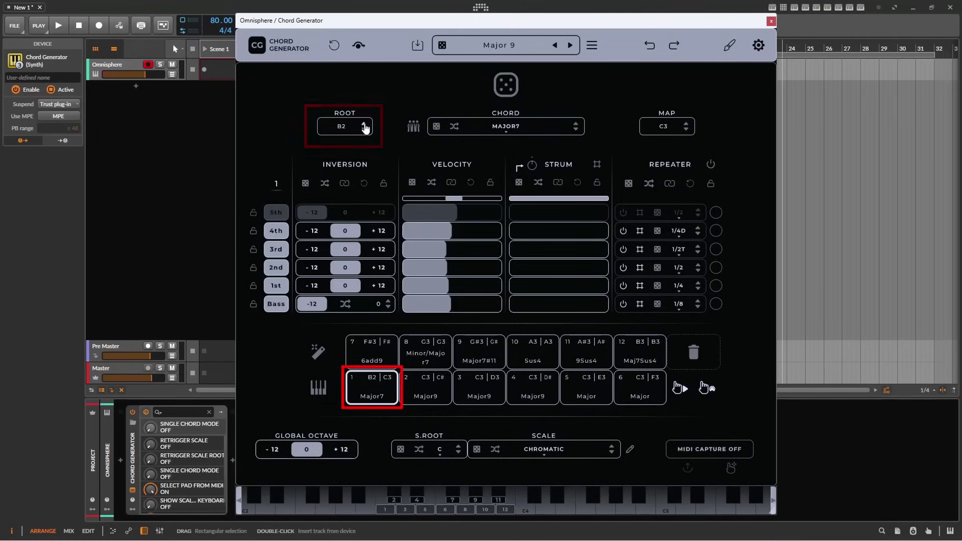
{"action": "left_click", "coordinate": [365, 124]}
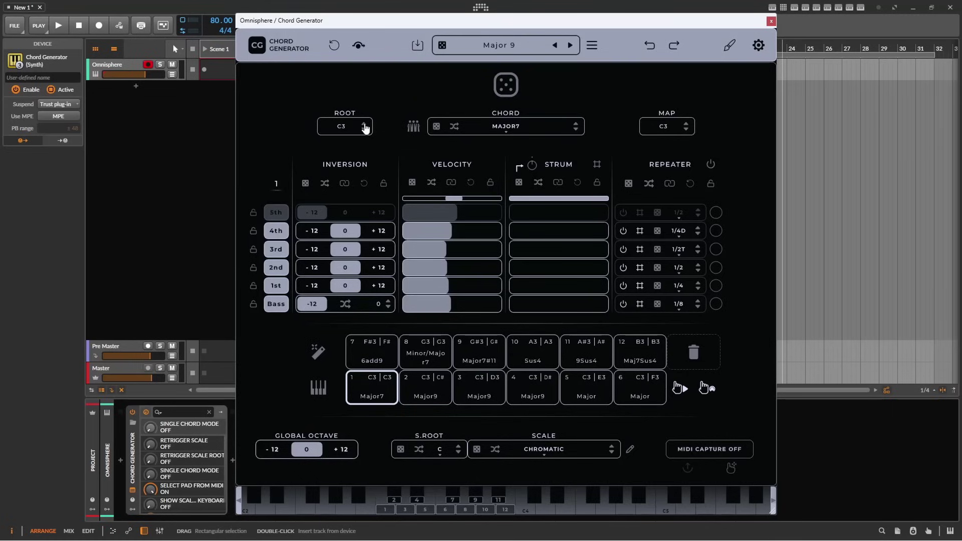
Toggle single chord mode on and off, then randomize pad 1's chord five times
{"action": "left_click", "coordinate": [322, 395]}
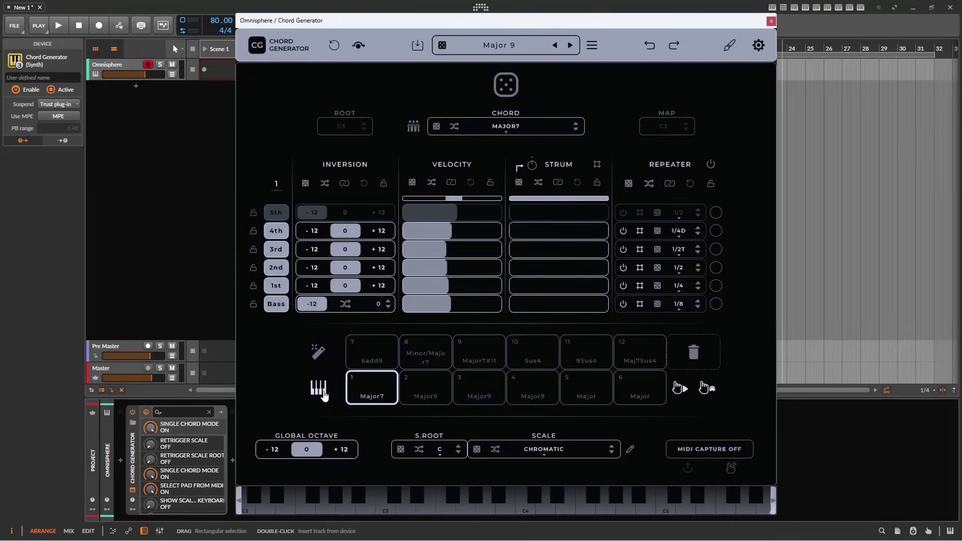
{"action": "left_click", "coordinate": [320, 393]}
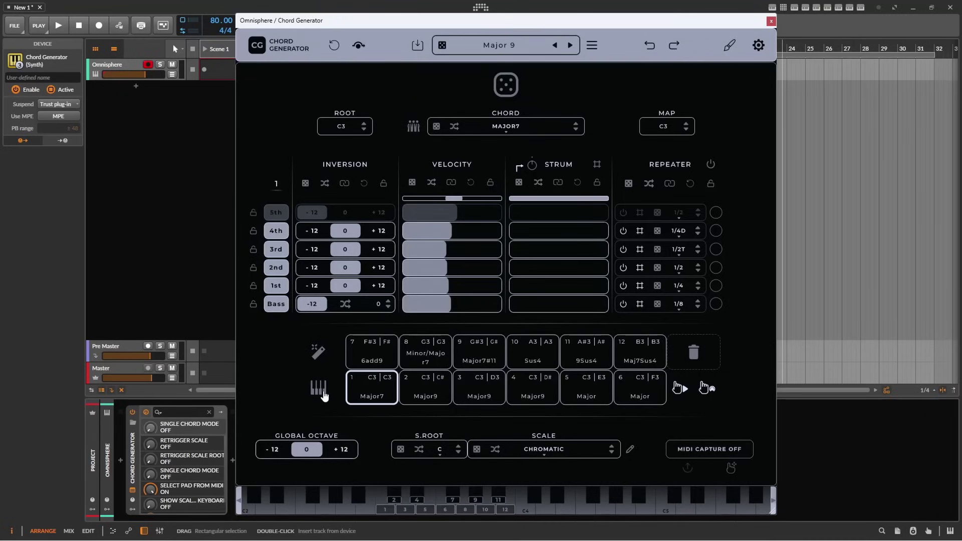
{"action": "left_click", "coordinate": [435, 127]}
{"action": "left_click", "coordinate": [435, 126]}
{"action": "left_click", "coordinate": [436, 127]}
{"action": "left_click", "coordinate": [435, 126]}
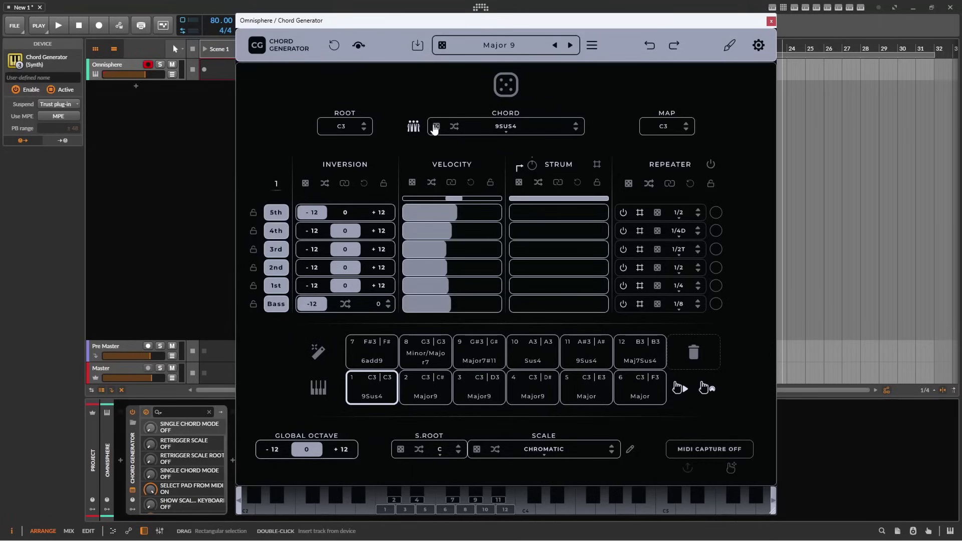
{"action": "left_click", "coordinate": [436, 127]}
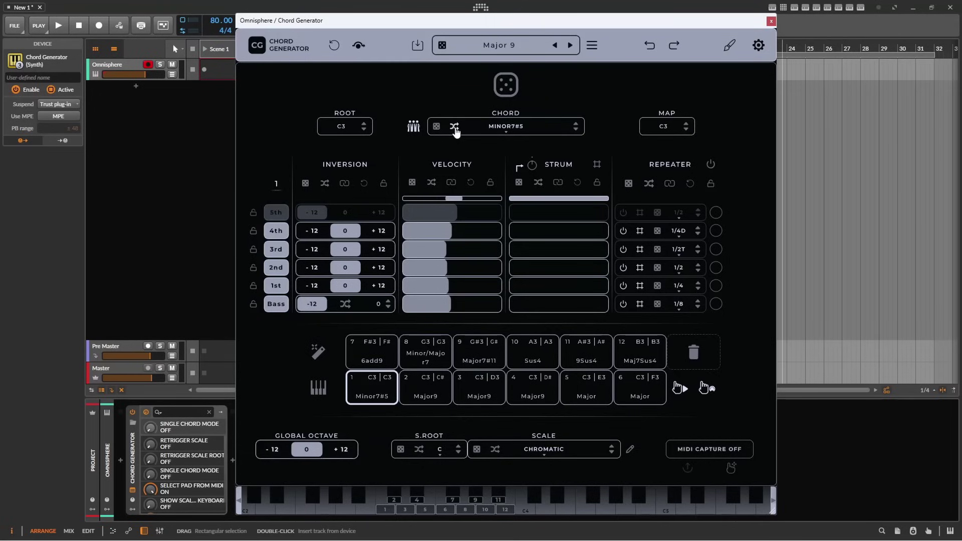
Scroll over pad 1 to step its chord to Dominant 7add13
{"action": "scroll", "coordinate": [382, 390], "scroll_direction": "down", "scroll_amount": 1}
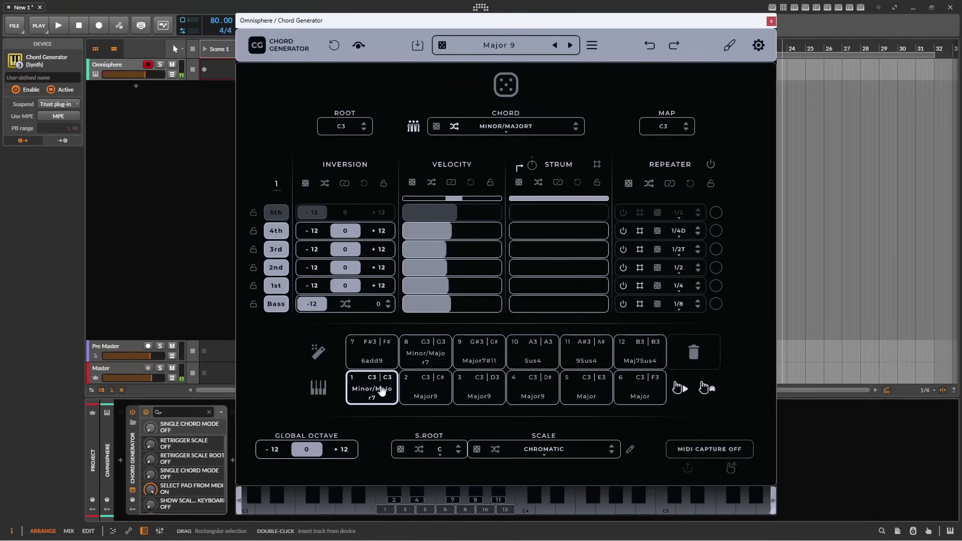
{"action": "scroll", "coordinate": [381, 390], "scroll_direction": "down", "scroll_amount": 1}
{"action": "scroll", "coordinate": [382, 390], "scroll_direction": "down", "scroll_amount": 1}
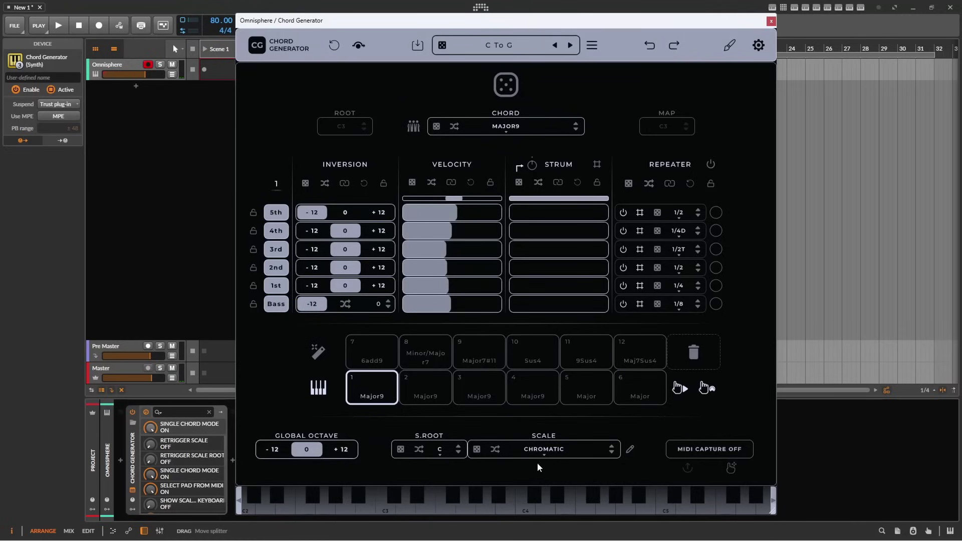
Enable key mapping so pads show note names and mapped keys are numbered
{"action": "left_click", "coordinate": [317, 390]}
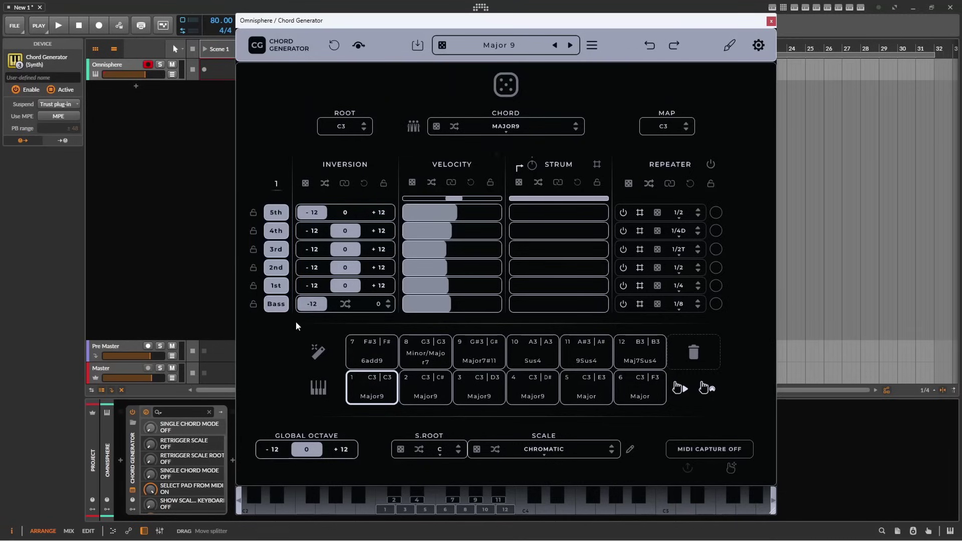
Change pad 1's chord to Major, then Major7, and finally AugmentedMajor9
{"action": "left_click", "coordinate": [499, 130]}
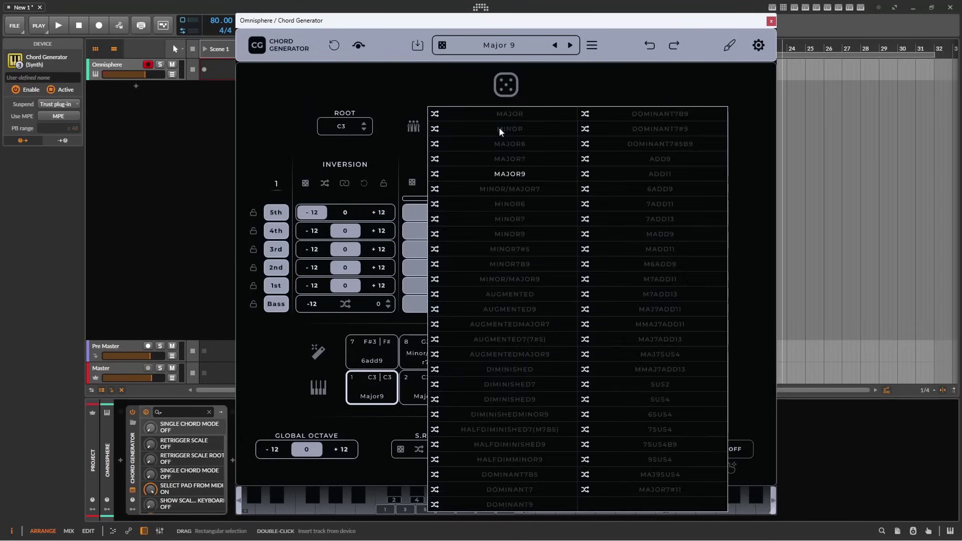
{"action": "left_click", "coordinate": [502, 120]}
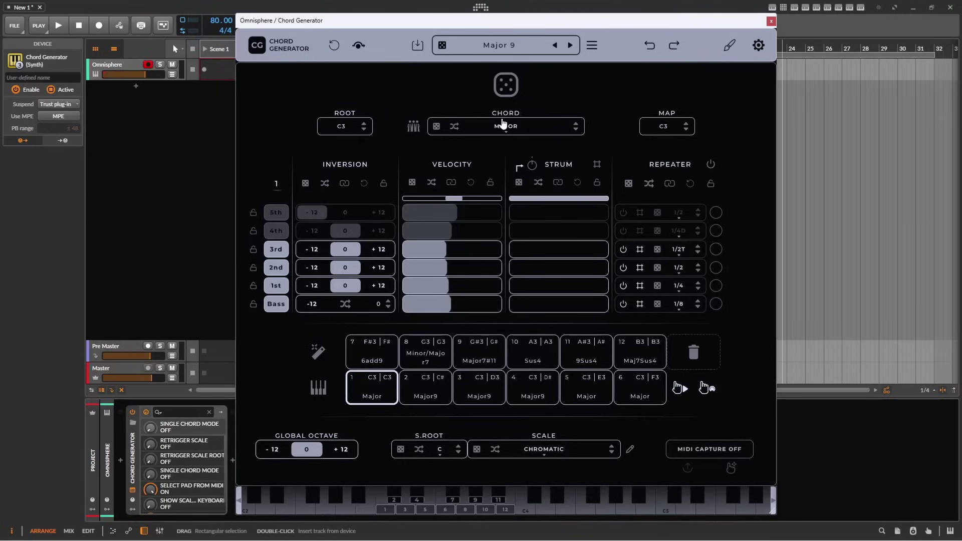
{"action": "left_click", "coordinate": [502, 124]}
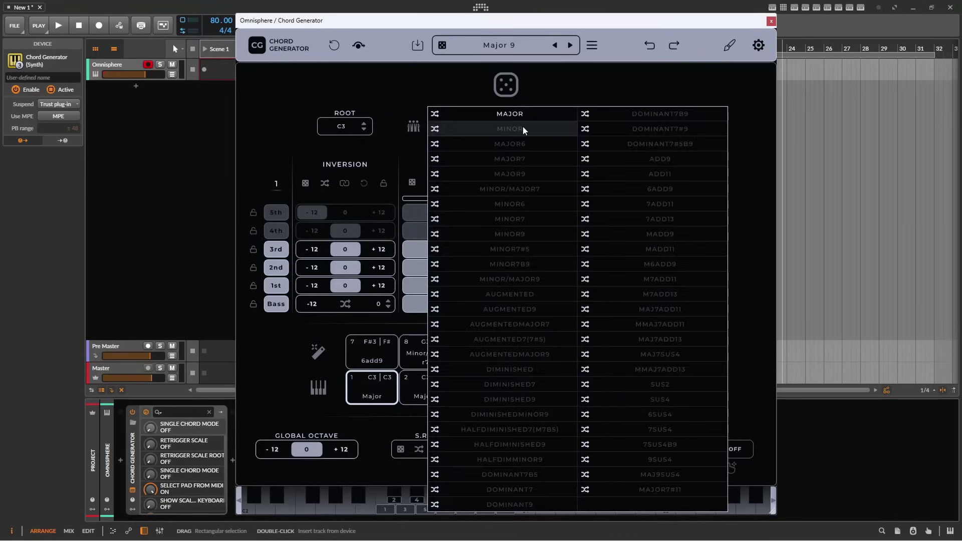
{"action": "left_click", "coordinate": [523, 159]}
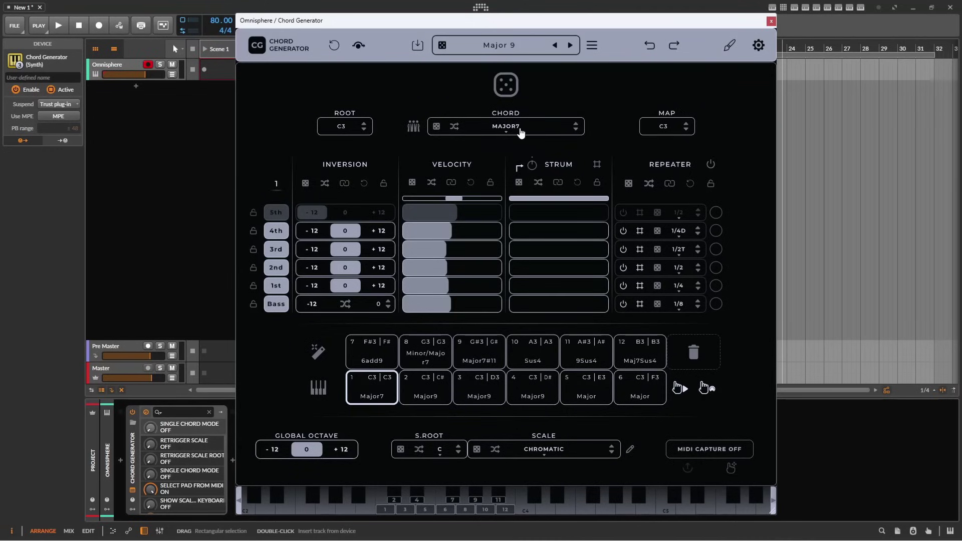
{"action": "left_click", "coordinate": [521, 130]}
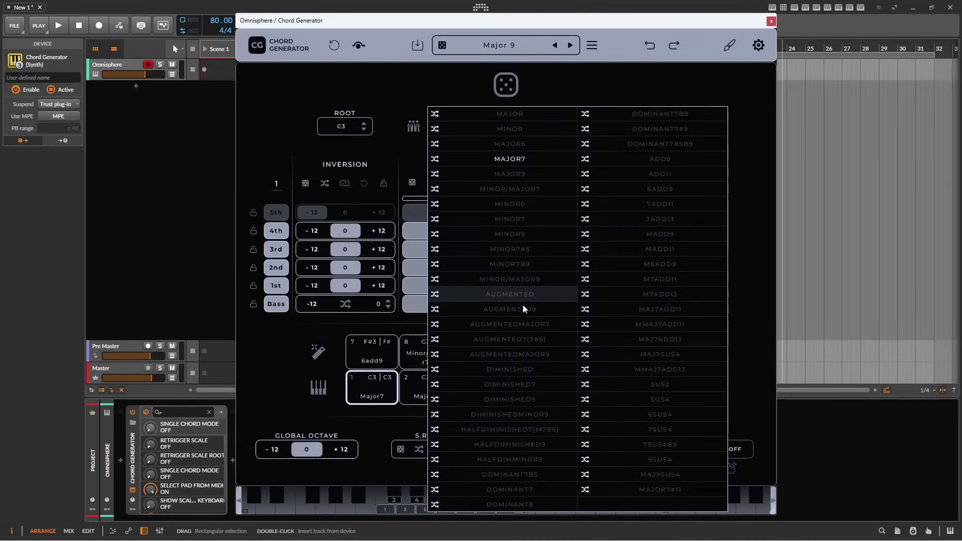
{"action": "left_click", "coordinate": [518, 354]}
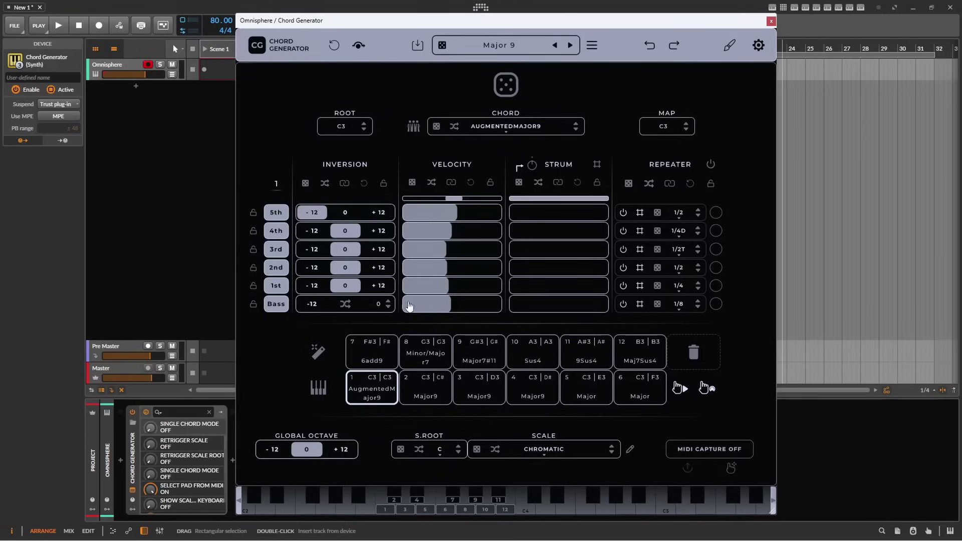
Toggle the bass note off and back on, then drag the 5th note's velocity bar lower
{"action": "left_click", "coordinate": [278, 307]}
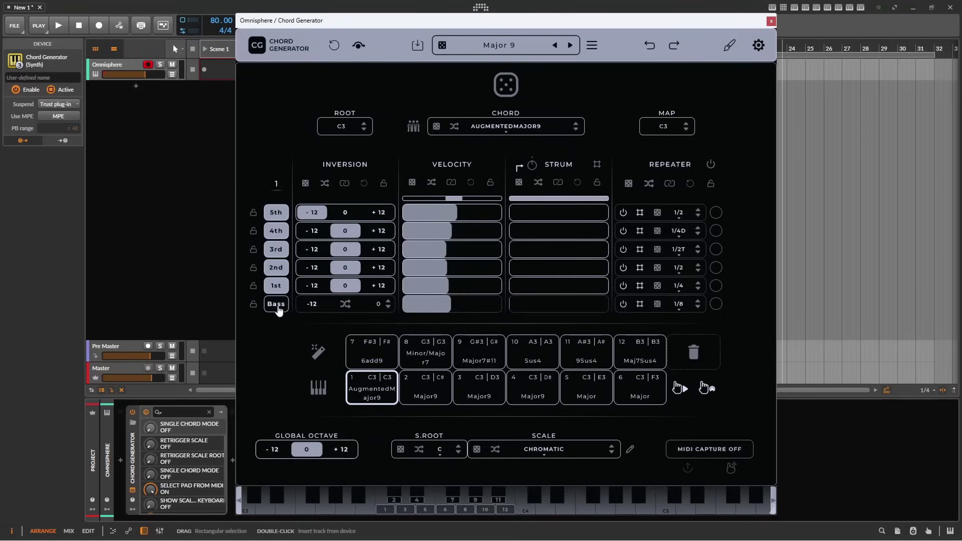
{"action": "left_click", "coordinate": [279, 307]}
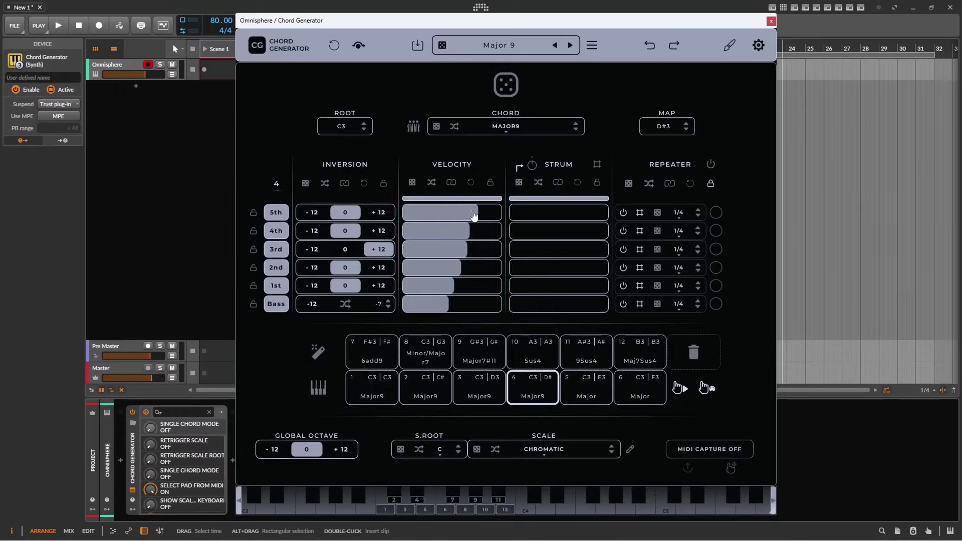
{"action": "mouse_move", "coordinate": [463, 213]}
{"action": "left_mouse_down"}
{"action": "mouse_move", "coordinate": [425, 213]}
{"action": "mouse_move", "coordinate": [495, 235]}
{"action": "mouse_move", "coordinate": [429, 254]}
{"action": "mouse_move", "coordinate": [468, 259]}
{"action": "left_mouse_up"}
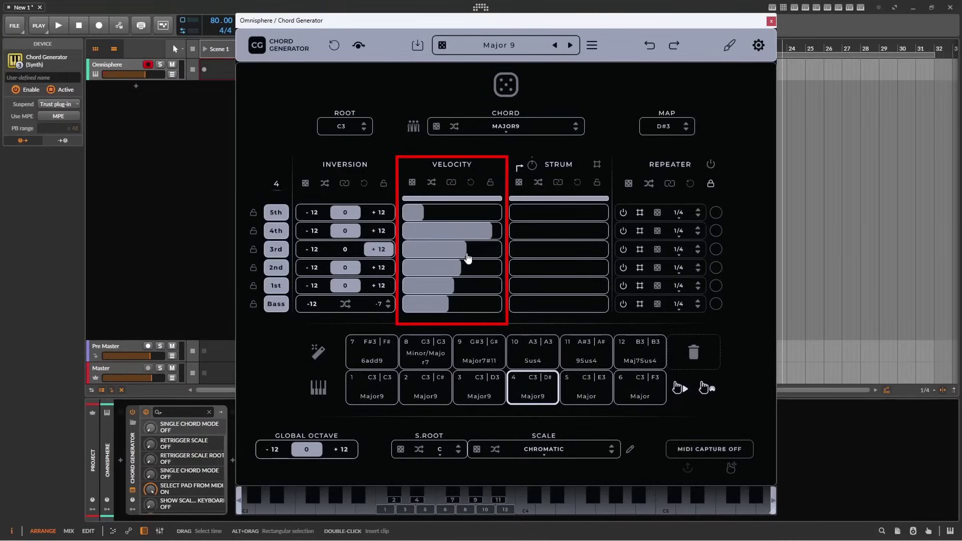
Randomize the six note velocities, enable re-randomize on play, and trigger pad 4 four times
{"action": "left_click", "coordinate": [412, 185]}
{"action": "left_click", "coordinate": [412, 185]}
{"action": "left_click", "coordinate": [412, 184]}
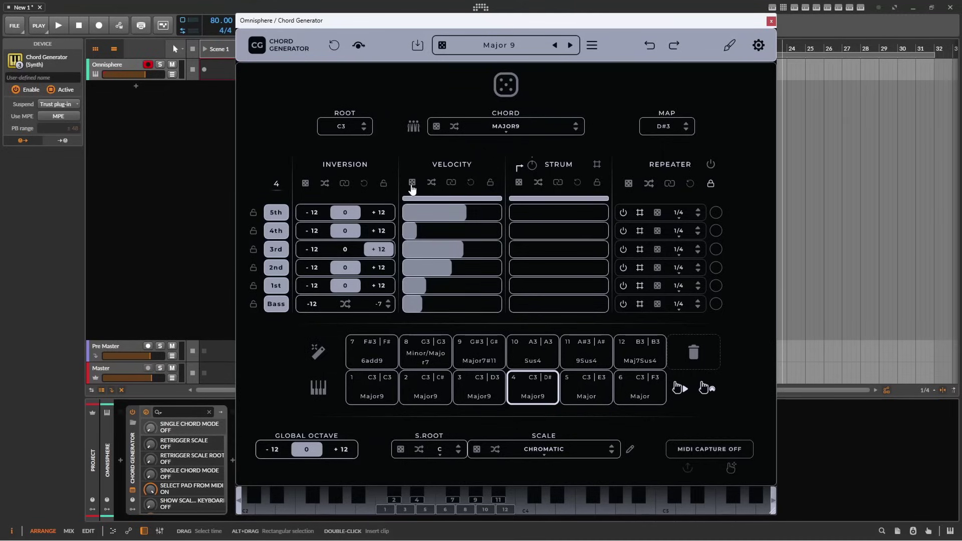
{"action": "left_click", "coordinate": [411, 185]}
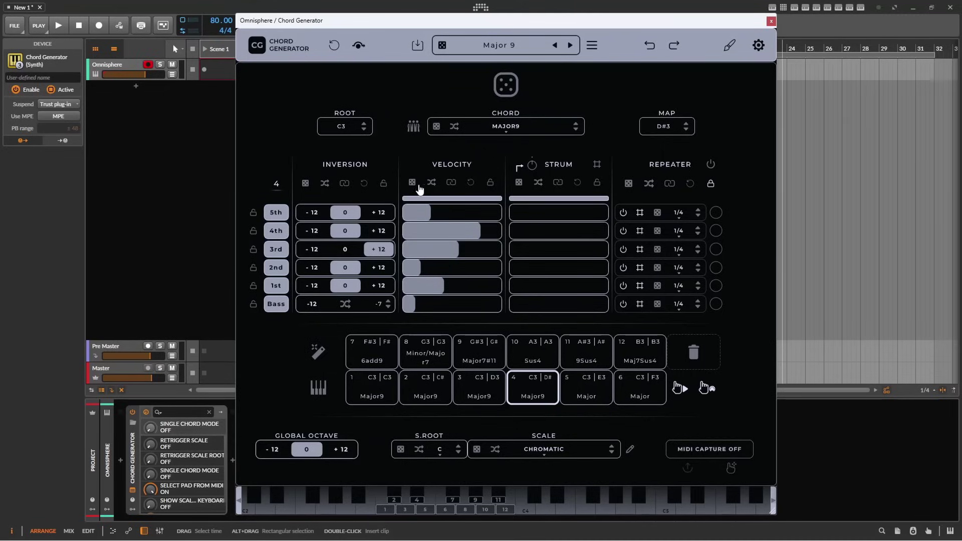
{"action": "left_click", "coordinate": [430, 183]}
{"action": "left_click", "coordinate": [531, 396]}
{"action": "left_click", "coordinate": [531, 396]}
{"action": "left_click", "coordinate": [532, 397]}
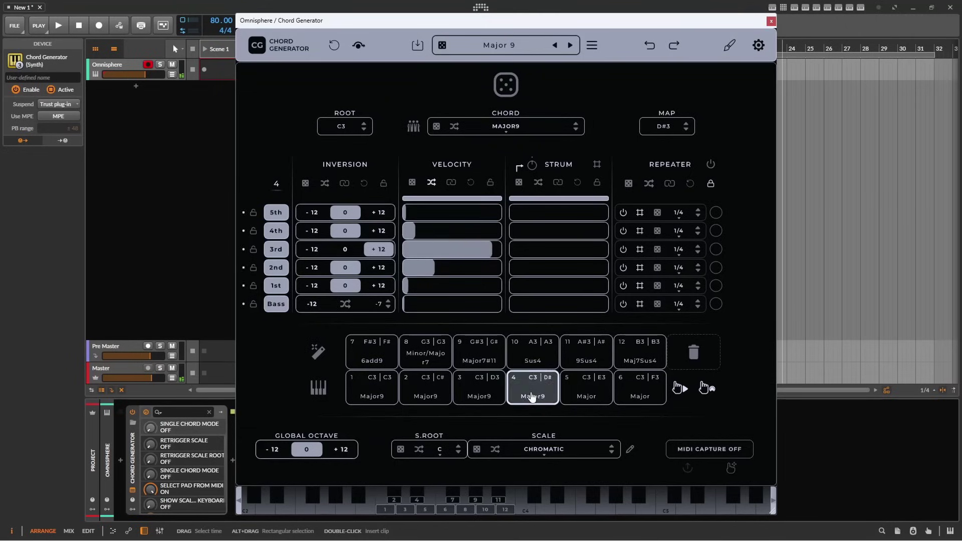
{"action": "left_click", "coordinate": [532, 397]}
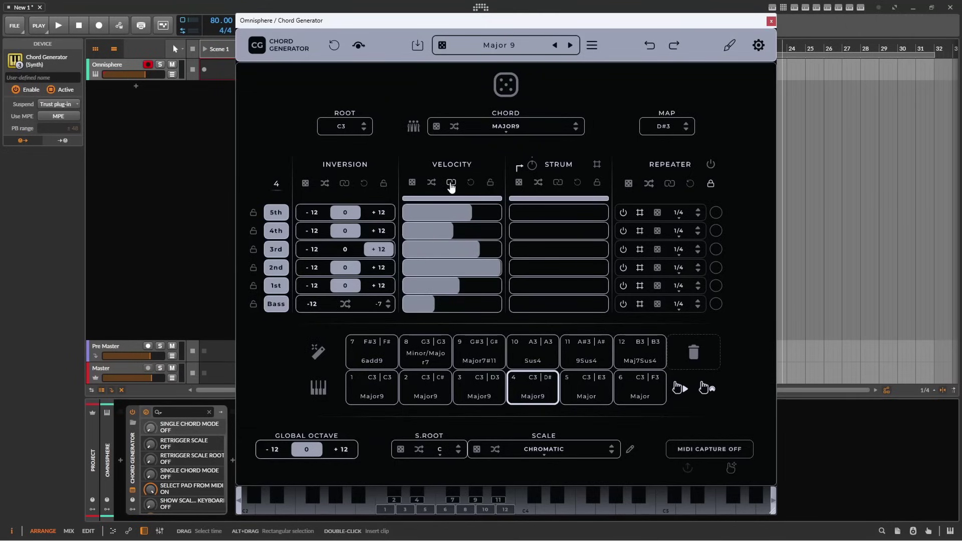
Link all six velocities, adjust them together, then reset them to the default level
{"action": "left_click", "coordinate": [451, 185]}
{"action": "left_click", "coordinate": [445, 217]}
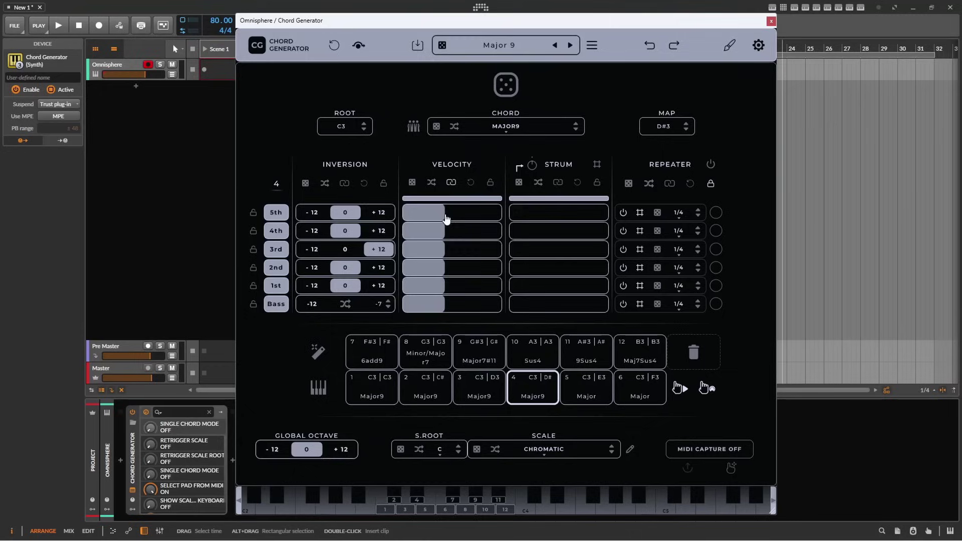
{"action": "mouse_move", "coordinate": [464, 219]}
{"action": "left_mouse_down"}
{"action": "mouse_move", "coordinate": [487, 219]}
{"action": "mouse_move", "coordinate": [456, 220]}
{"action": "mouse_move", "coordinate": [465, 220]}
{"action": "left_mouse_up"}
{"action": "left_click", "coordinate": [470, 185]}
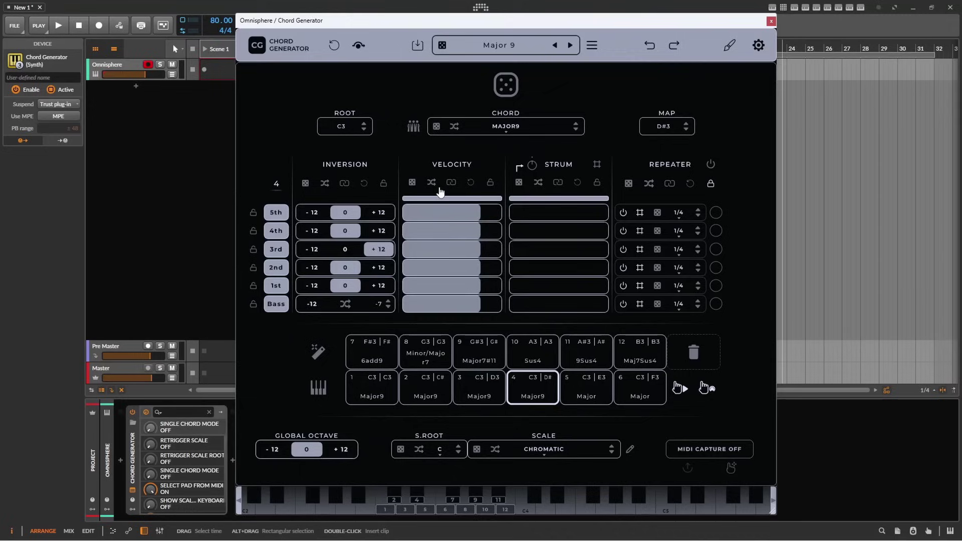
Narrow the velocity randomization range from both ends and re-roll the six velocities within it
{"action": "left_click", "coordinate": [413, 184]}
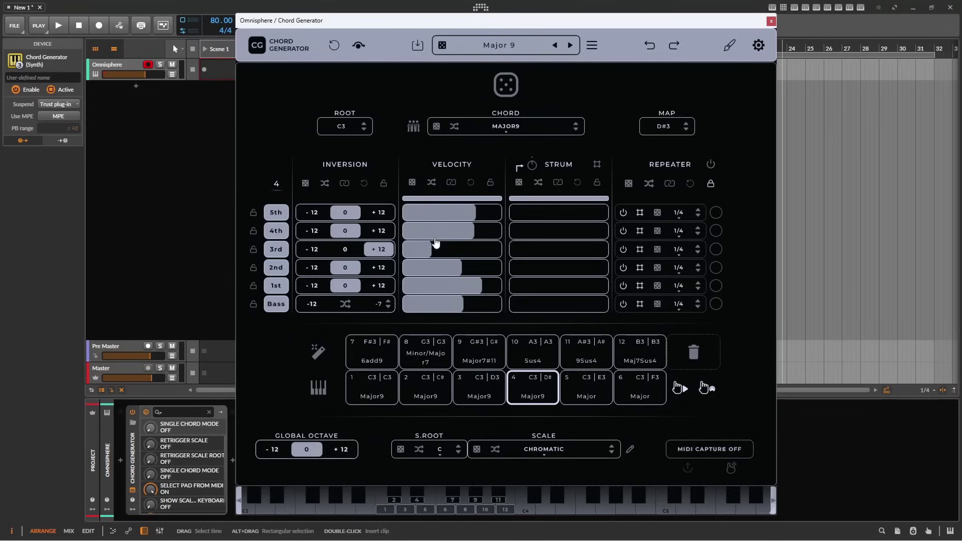
{"action": "left_click_drag", "start_coordinate": [407, 200], "coordinate": [441, 207]}
{"action": "left_click_drag", "start_coordinate": [501, 199], "coordinate": [467, 202]}
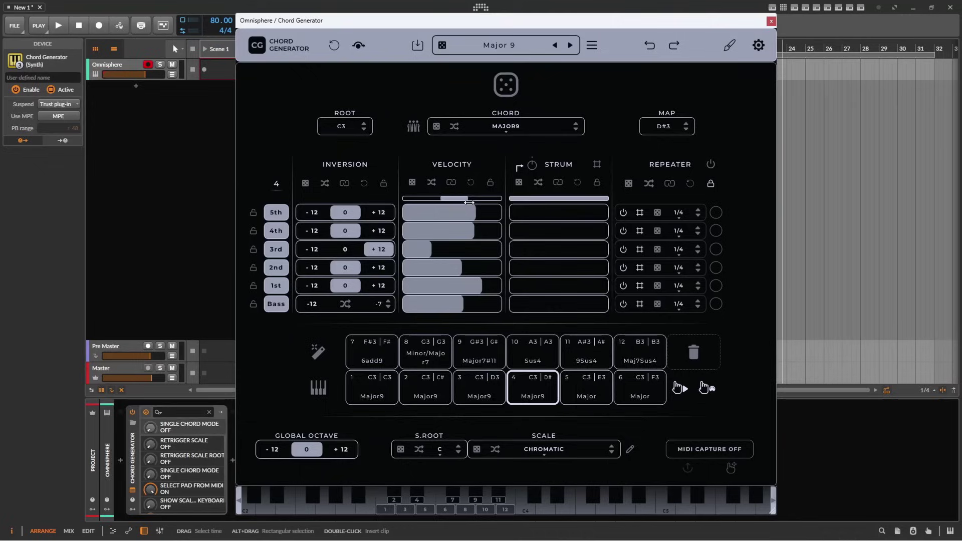
{"action": "left_click", "coordinate": [411, 184]}
{"action": "left_click", "coordinate": [411, 183]}
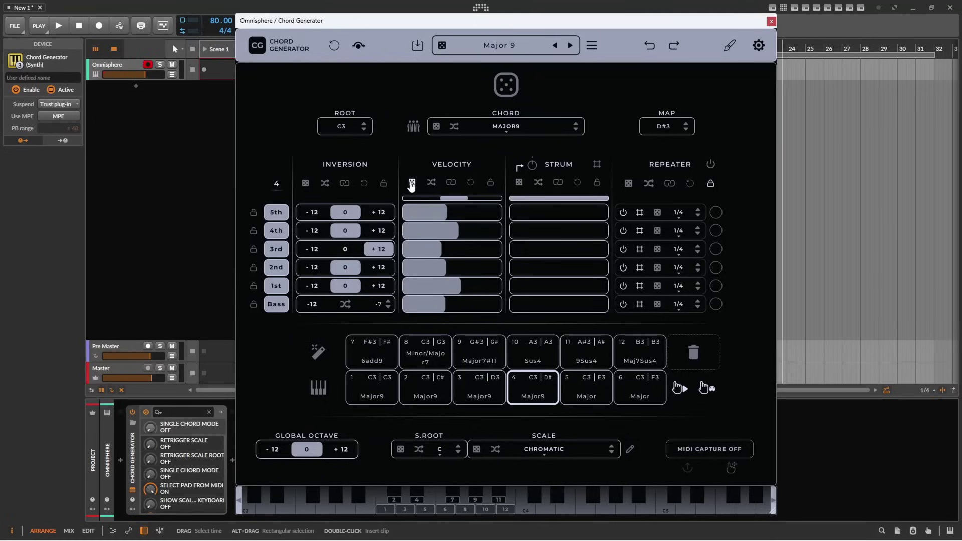
{"action": "left_click", "coordinate": [411, 183]}
{"action": "left_click", "coordinate": [411, 183]}
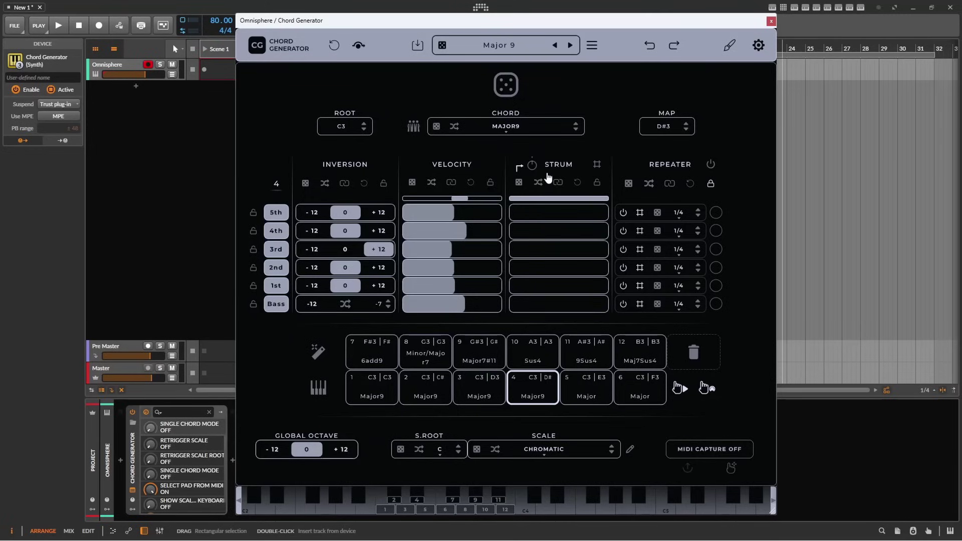
Switch Strum to synced note values with staggered times, narrow its range, and randomize per-note strum
{"action": "left_click_drag", "start_coordinate": [532, 164], "coordinate": [539, 185]}
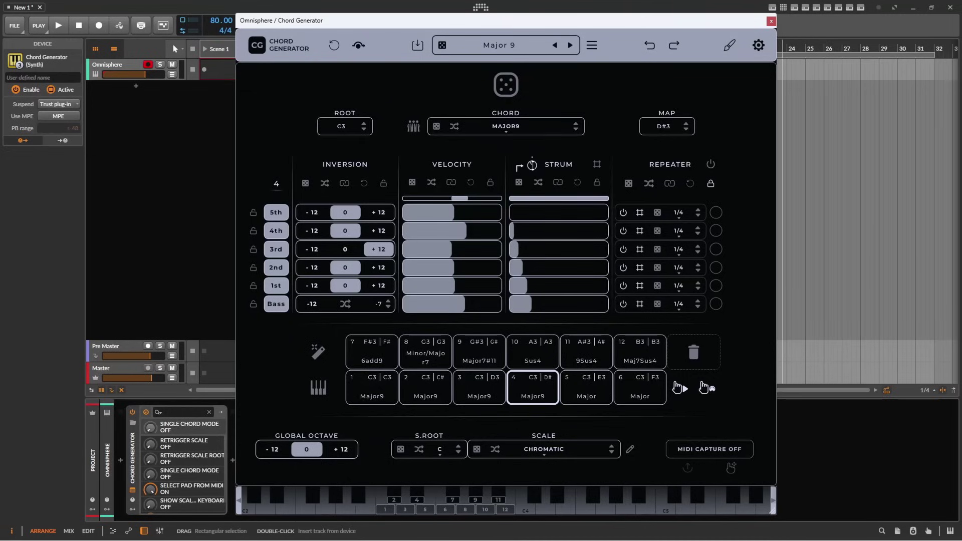
{"action": "double_click", "coordinate": [532, 164]}
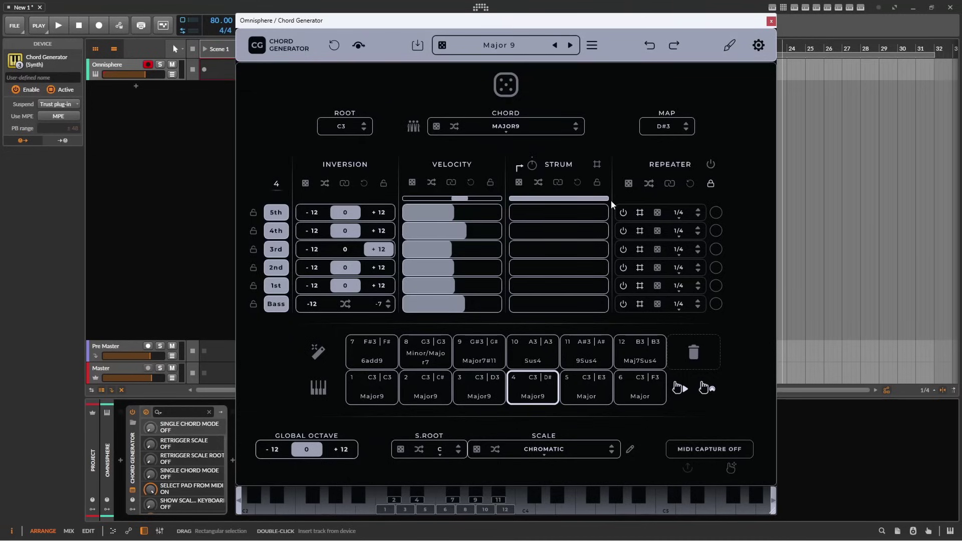
{"action": "left_click", "coordinate": [597, 166]}
{"action": "left_click_drag", "start_coordinate": [532, 165], "coordinate": [532, 149]}
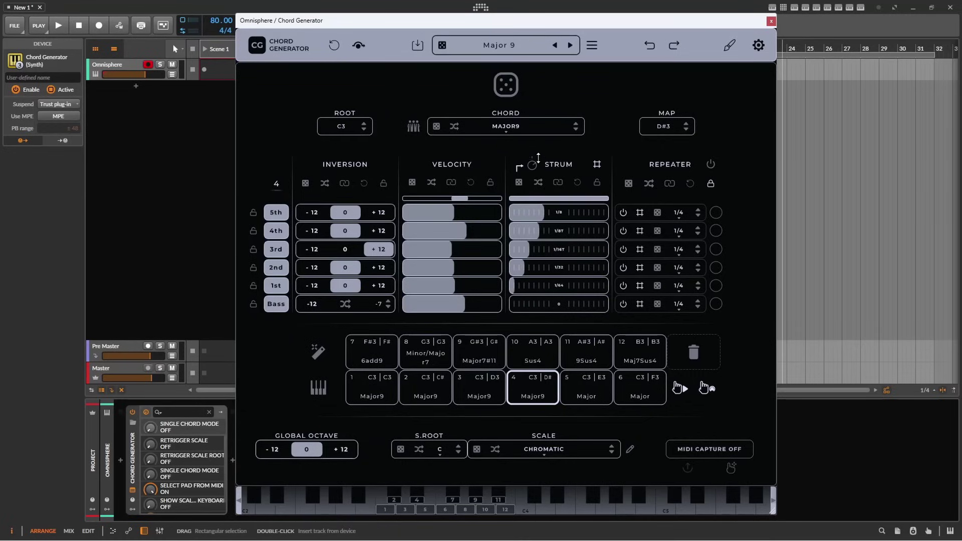
{"action": "left_click_drag", "start_coordinate": [524, 270], "coordinate": [569, 306]}
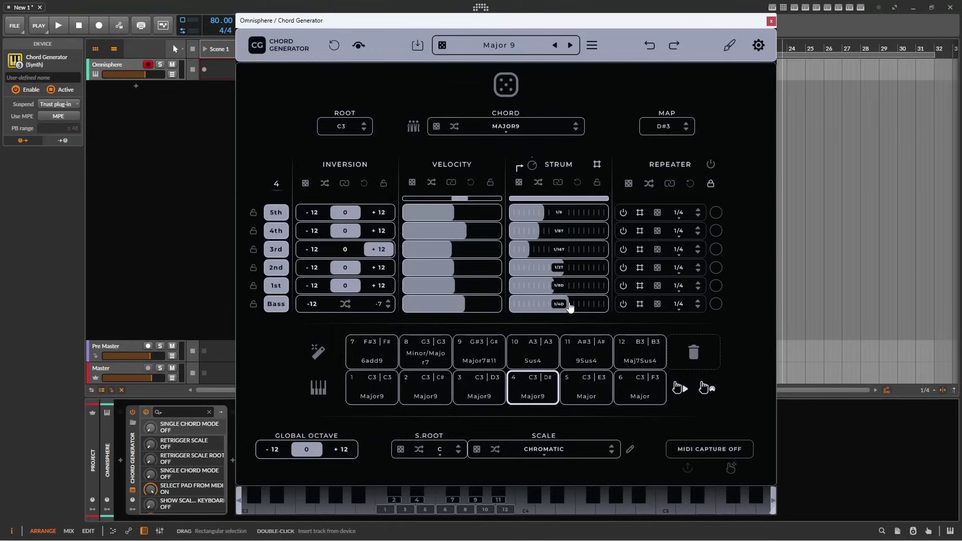
{"action": "left_click_drag", "start_coordinate": [604, 200], "coordinate": [564, 199]}
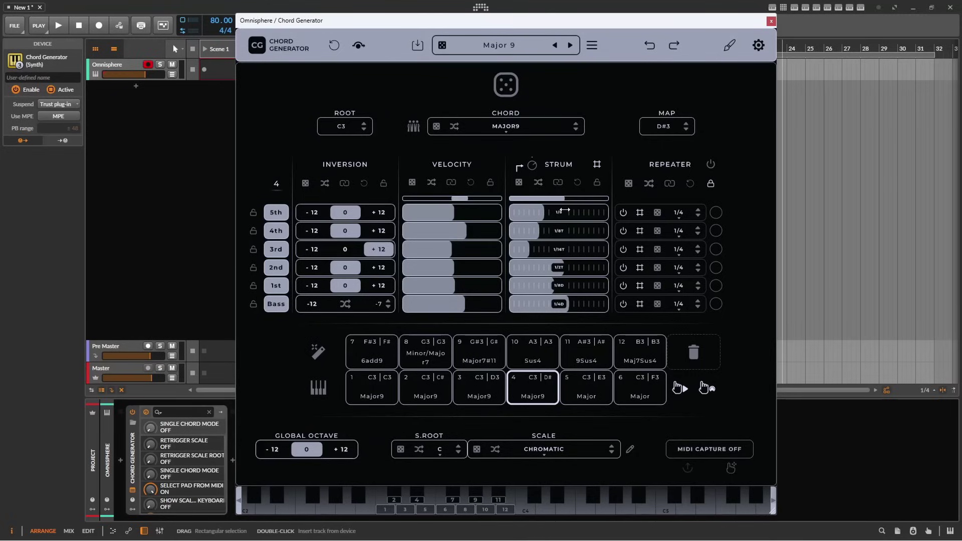
{"action": "left_click", "coordinate": [518, 183]}
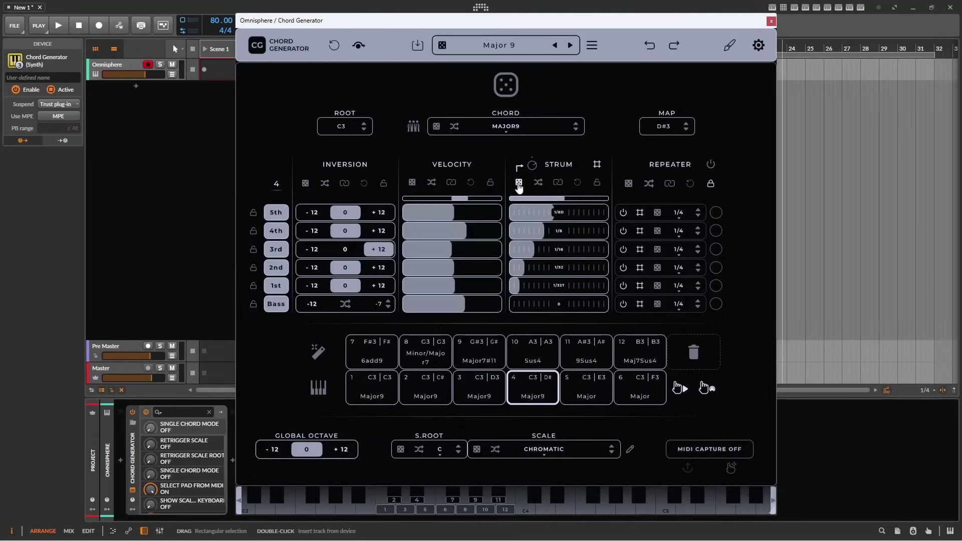
Re-randomize the strum times and switch the Repeater on
{"action": "left_click", "coordinate": [518, 184]}
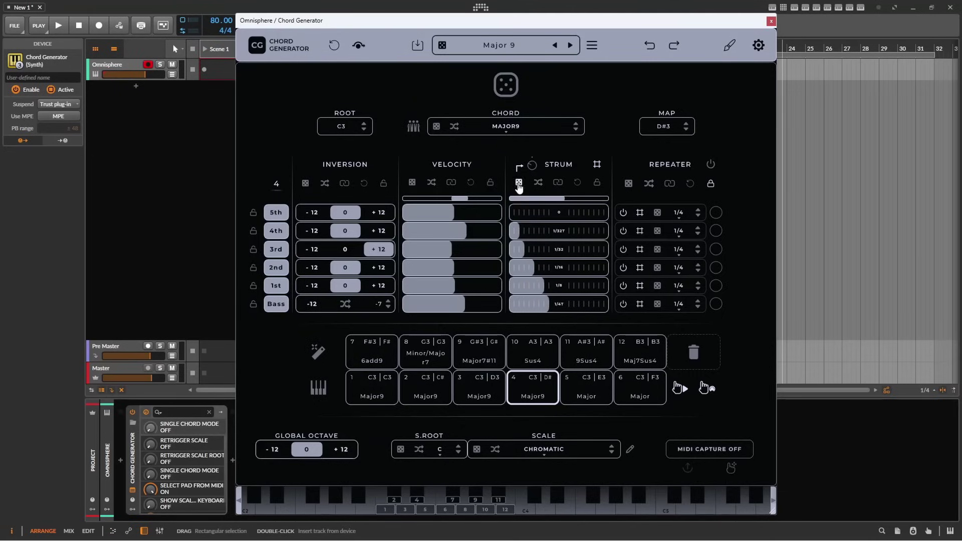
{"action": "left_click", "coordinate": [518, 183]}
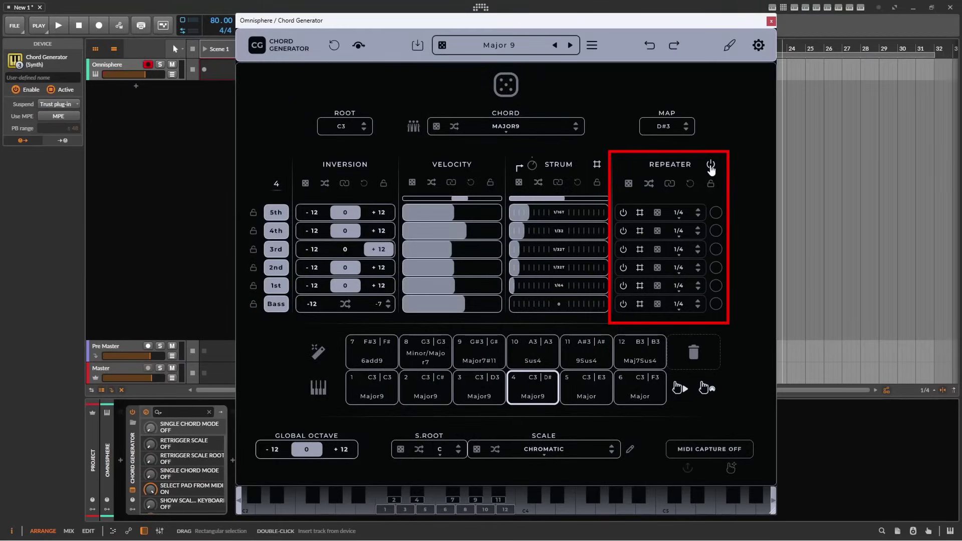
{"action": "left_click", "coordinate": [710, 166]}
{"action": "left_click", "coordinate": [710, 167]}
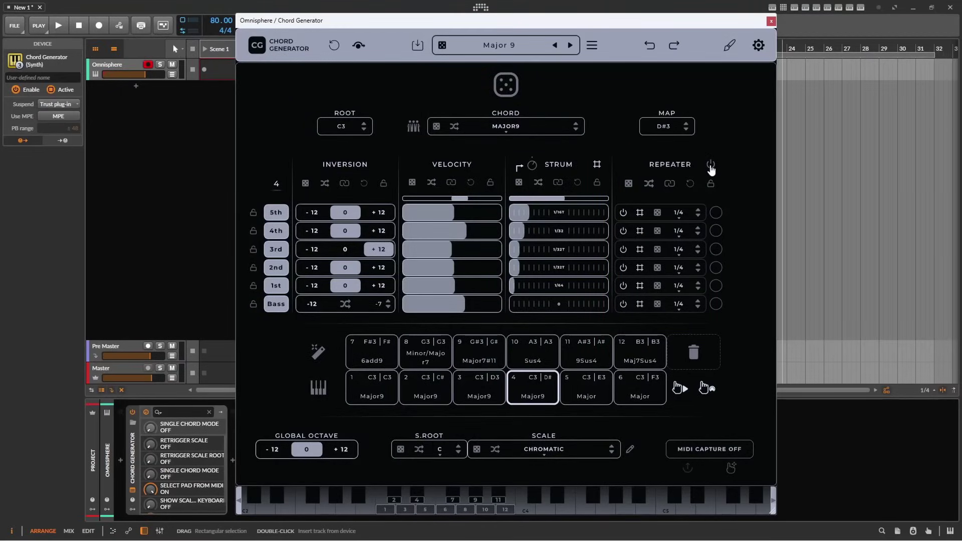
{"action": "left_click", "coordinate": [711, 167]}
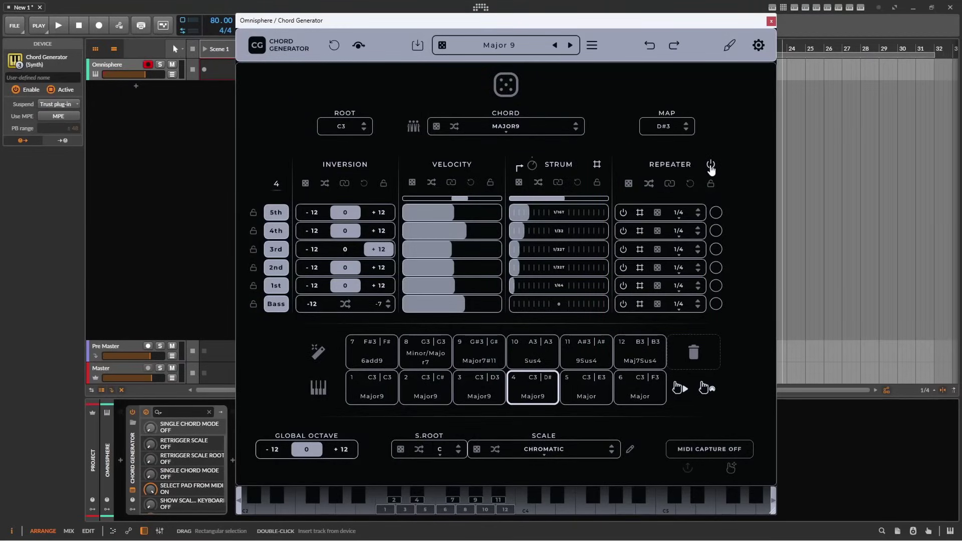
Toggle repeats on the 3rd and 4th Repeater rows off and back on
{"action": "left_click", "coordinate": [623, 231]}
{"action": "left_click", "coordinate": [622, 250]}
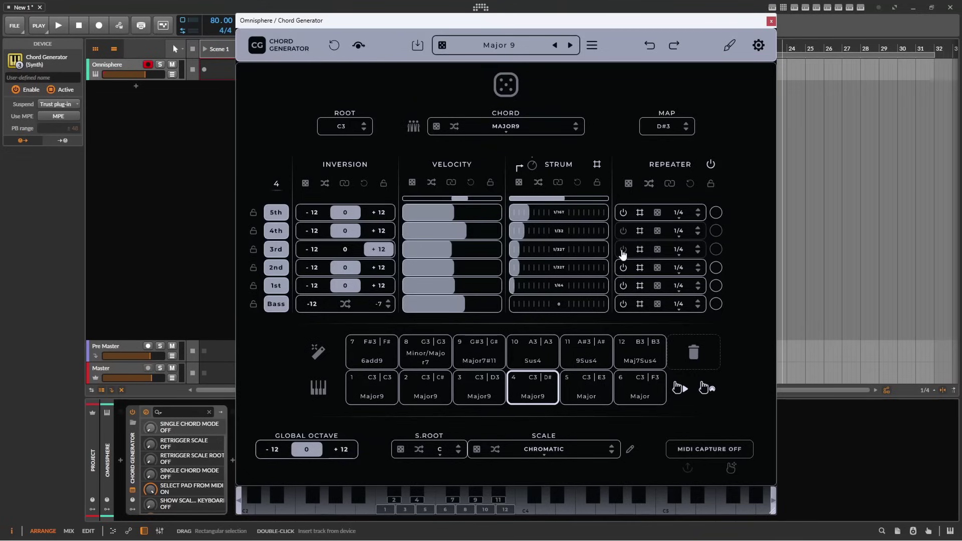
{"action": "left_click", "coordinate": [622, 250]}
{"action": "left_click", "coordinate": [622, 232]}
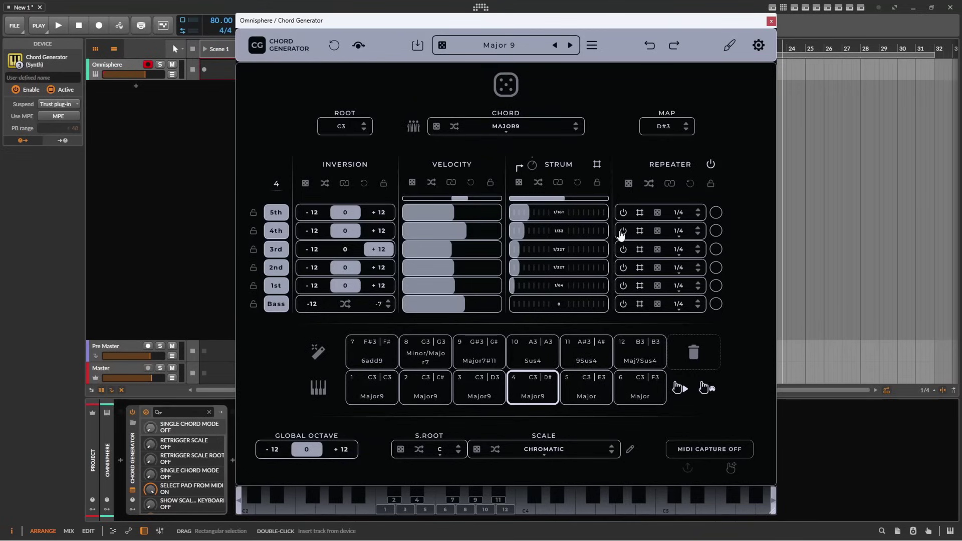
Sync the top Repeater row's rate to tempo at 1/2T
{"action": "left_click", "coordinate": [697, 215]}
{"action": "left_click", "coordinate": [698, 211]}
{"action": "left_click_drag", "start_coordinate": [678, 216], "coordinate": [679, 298]}
{"action": "double_click", "coordinate": [675, 213]}
{"action": "left_click", "coordinate": [639, 212]}
{"action": "left_click", "coordinate": [680, 232]}
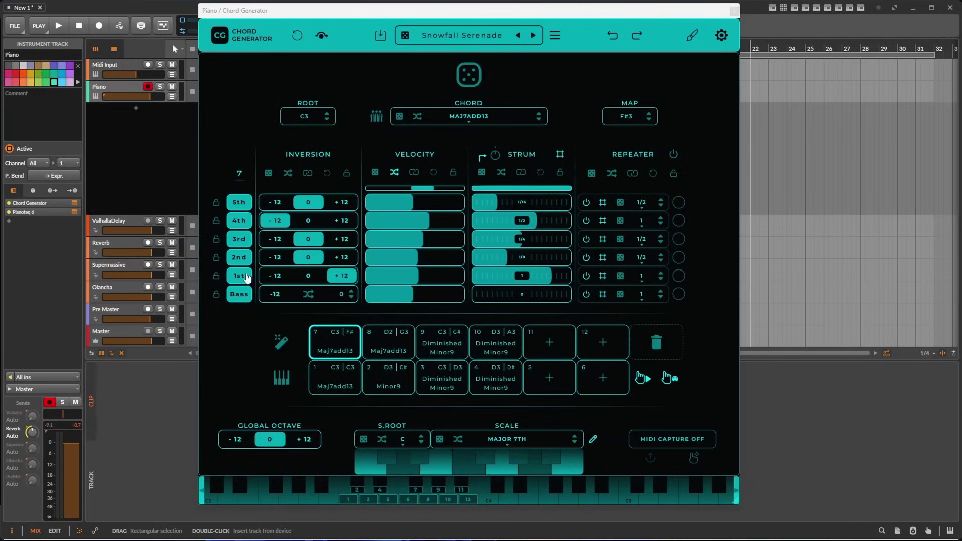
Enable the Repeater with the power icon beside the REPEATER header
{"action": "left_click", "coordinate": [673, 155]}
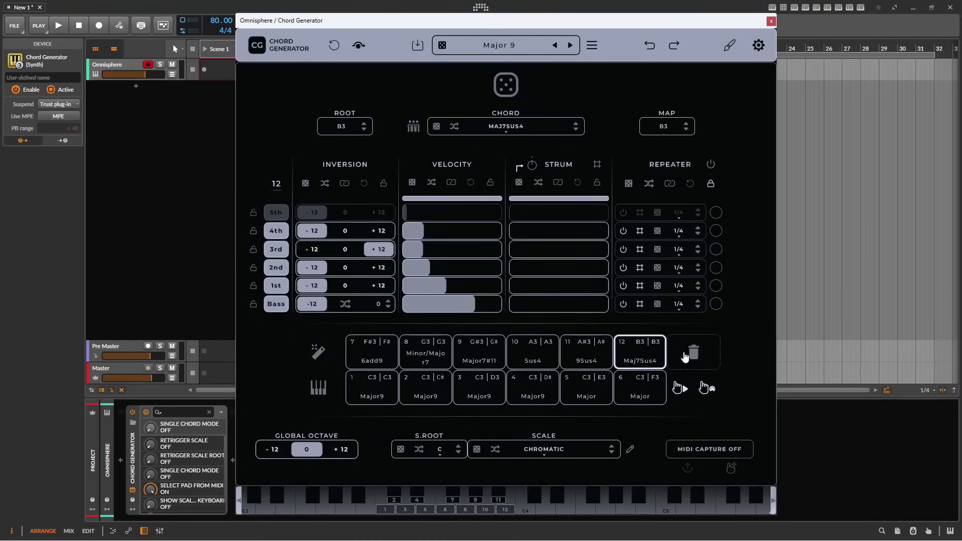
Delete pad 12's Maj7Sus4 chord and copy pad 11's 9Sus4 chord onto it
{"action": "left_click", "coordinate": [685, 355]}
{"action": "left_click", "coordinate": [578, 356]}
{"action": "left_click_drag", "start_coordinate": [579, 356], "coordinate": [641, 356]}
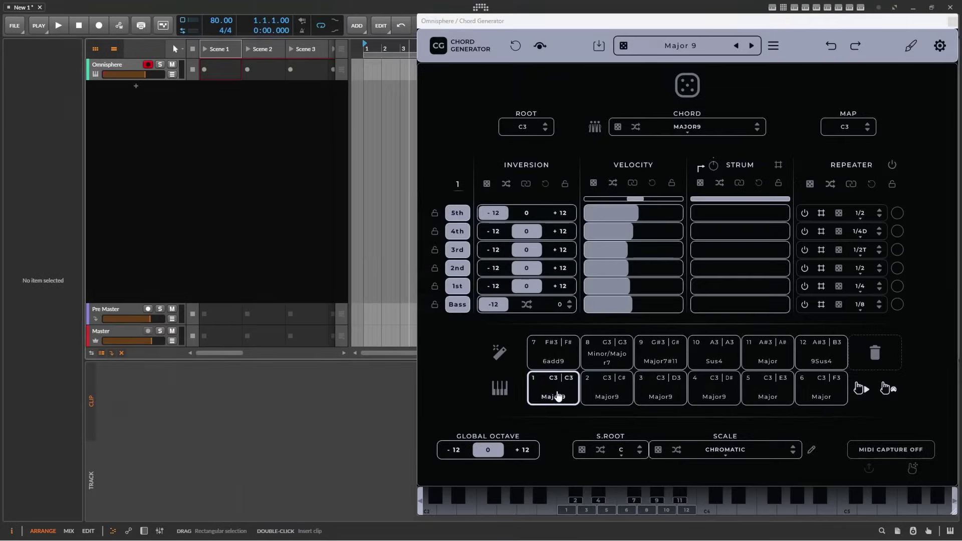
{"action": "left_click_drag", "start_coordinate": [554, 393], "coordinate": [386, 90]}
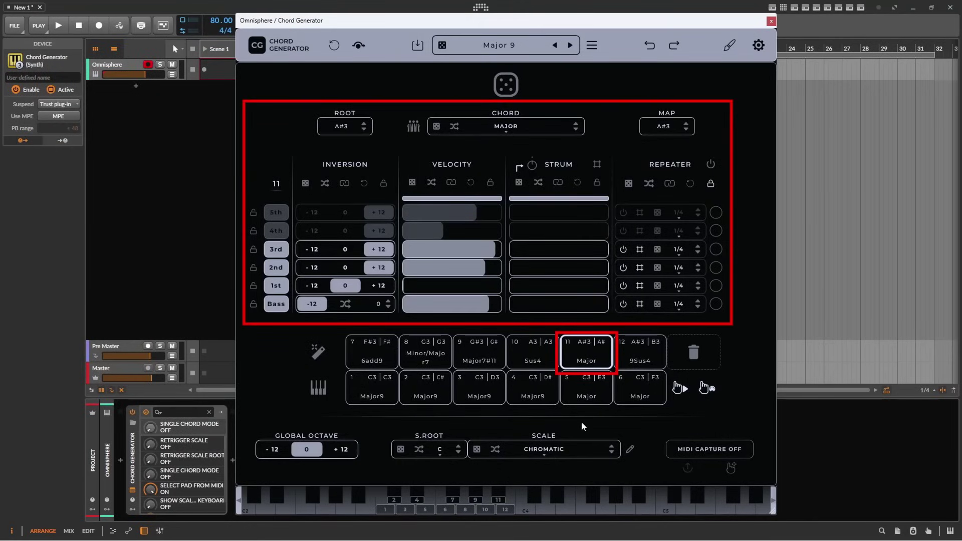
Enable Play Pad When Selected and Select Pad From MIDI, then randomize every pad's chord
{"action": "left_click", "coordinate": [681, 388]}
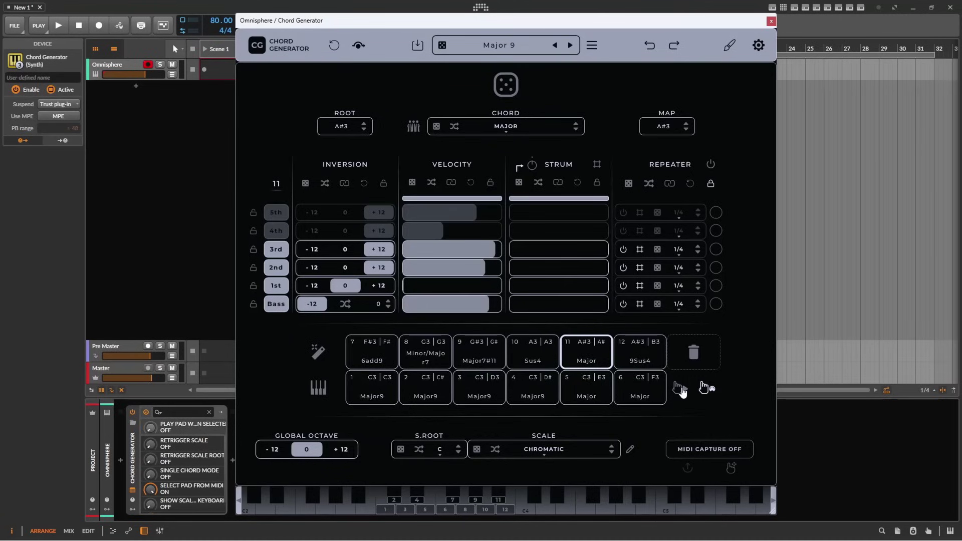
{"action": "left_click", "coordinate": [681, 389]}
{"action": "left_click", "coordinate": [704, 389]}
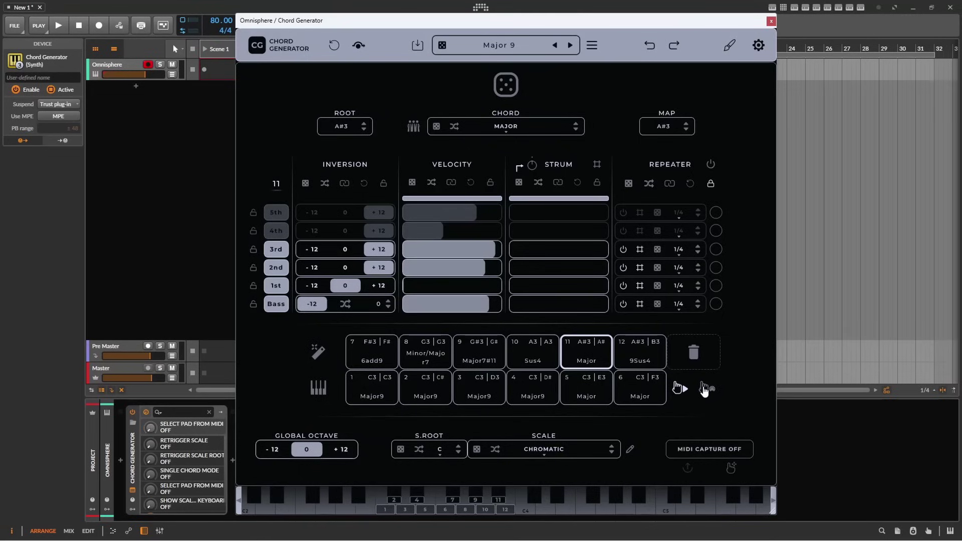
{"action": "left_click", "coordinate": [704, 389]}
{"action": "left_click", "coordinate": [318, 357]}
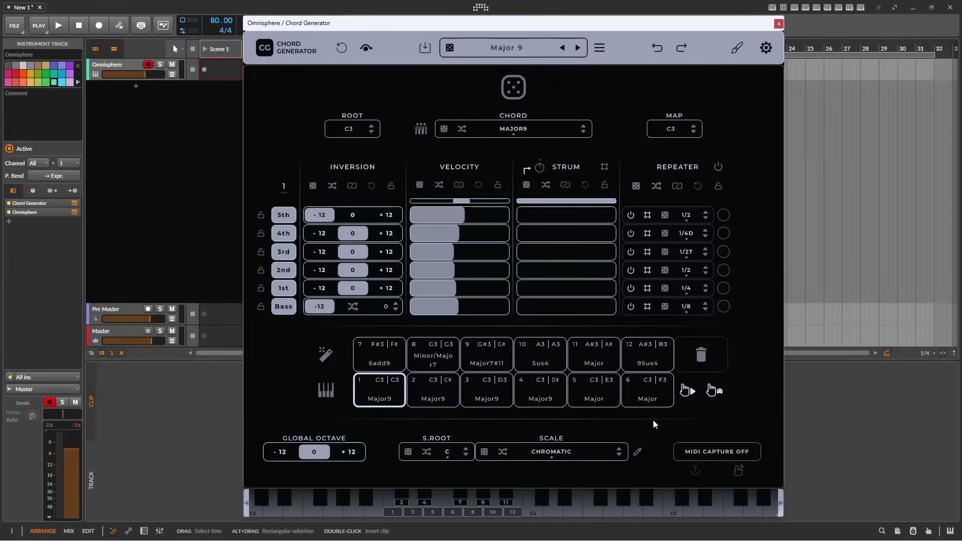
{"action": "left_click", "coordinate": [349, 452]}
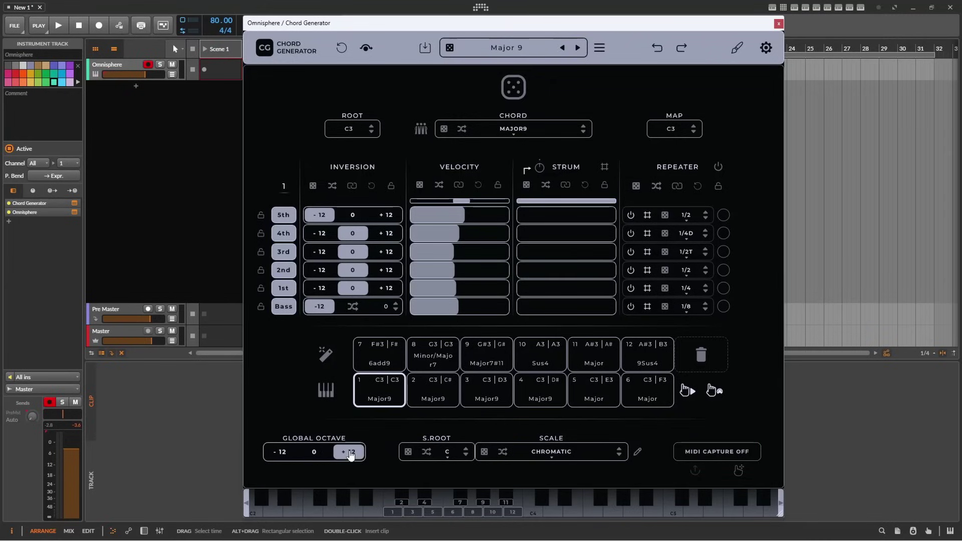
{"action": "left_click", "coordinate": [276, 452]}
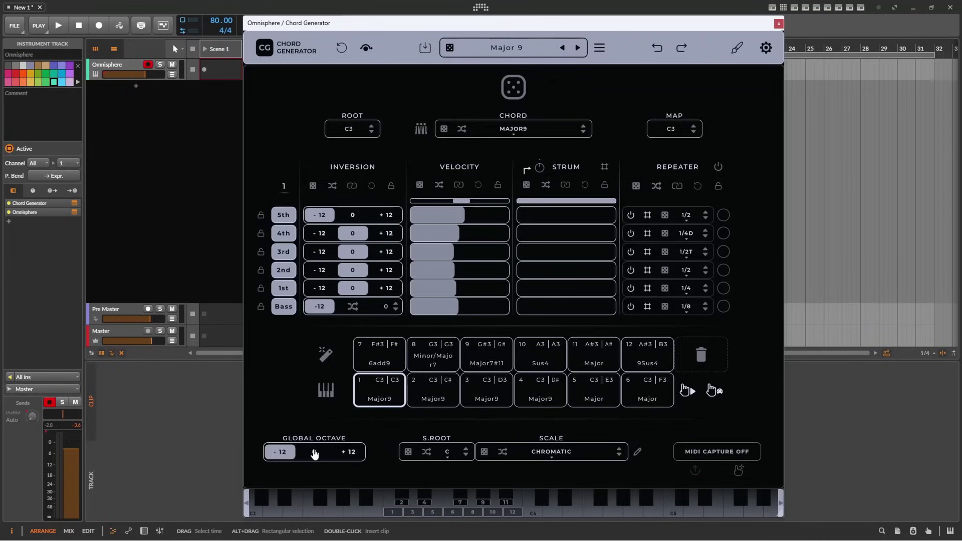
{"action": "left_click", "coordinate": [314, 452]}
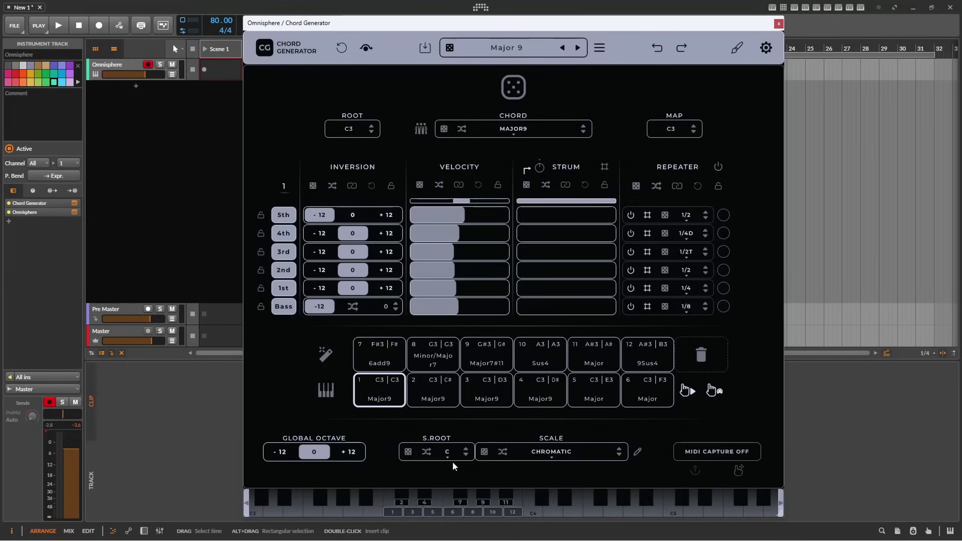
Choose the Minor scale, then toggle individual notes on the scale keyboard to make it custom
{"action": "scroll", "coordinate": [551, 453], "scroll_direction": "down", "scroll_amount": 1}
{"action": "left_click", "coordinate": [551, 454]}
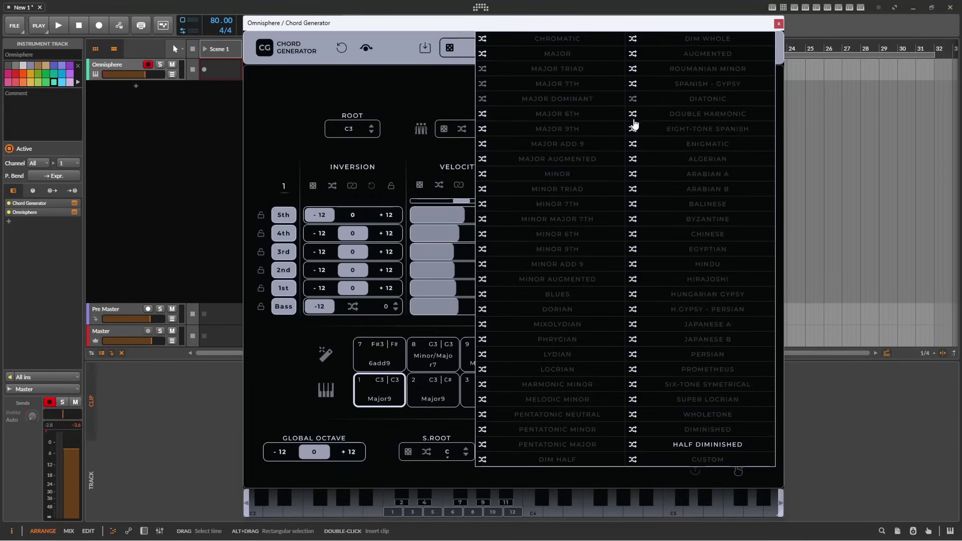
{"action": "left_click", "coordinate": [542, 312]}
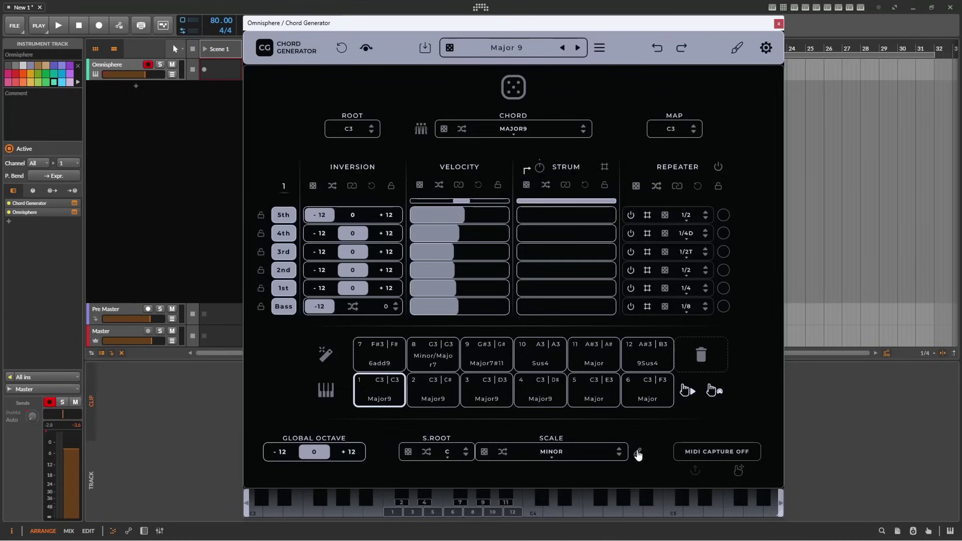
{"action": "left_click", "coordinate": [638, 453]}
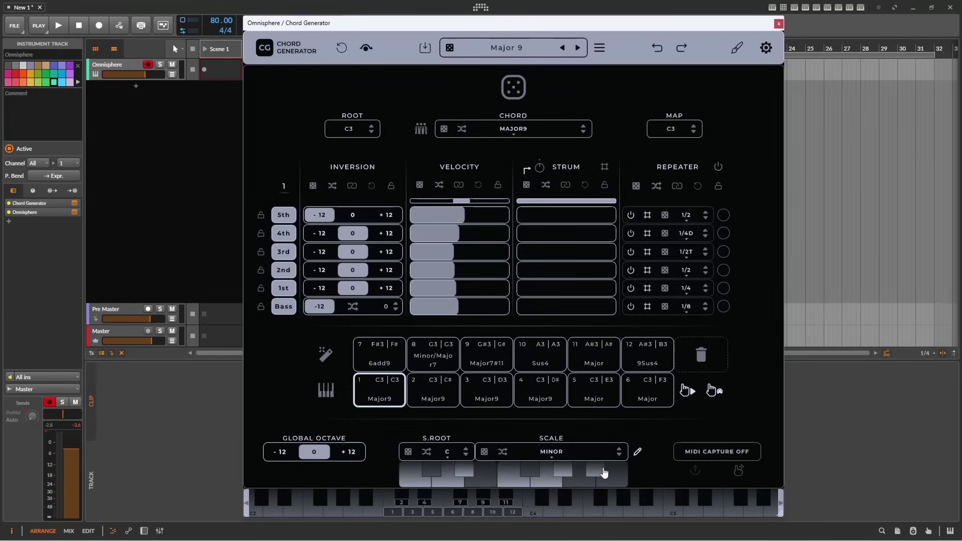
{"action": "left_click", "coordinate": [599, 473]}
{"action": "left_click", "coordinate": [599, 473]}
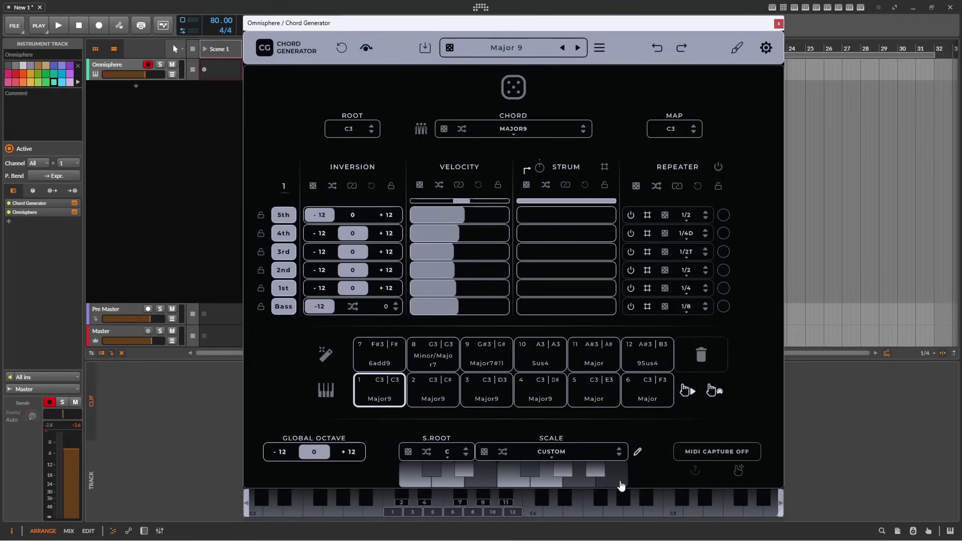
{"action": "left_click", "coordinate": [621, 485]}
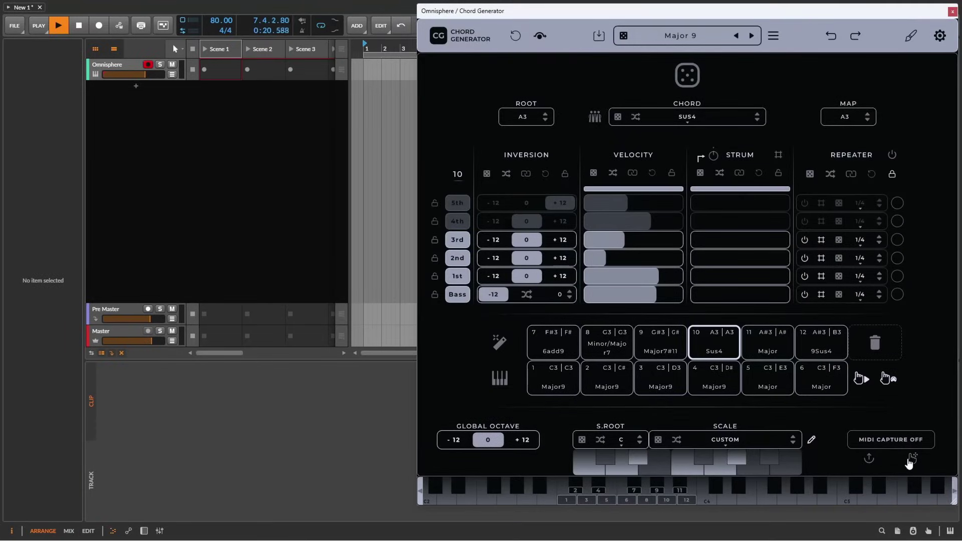
Drop the chord MIDI clip into the arrangement without tempo import, then view Strum's MIDI learn option
{"action": "mouse_move", "coordinate": [908, 464]}
{"action": "left_mouse_down"}
{"action": "mouse_move", "coordinate": [713, 344]}
{"action": "mouse_move", "coordinate": [378, 73]}
{"action": "mouse_move", "coordinate": [368, 76]}
{"action": "left_mouse_up"}
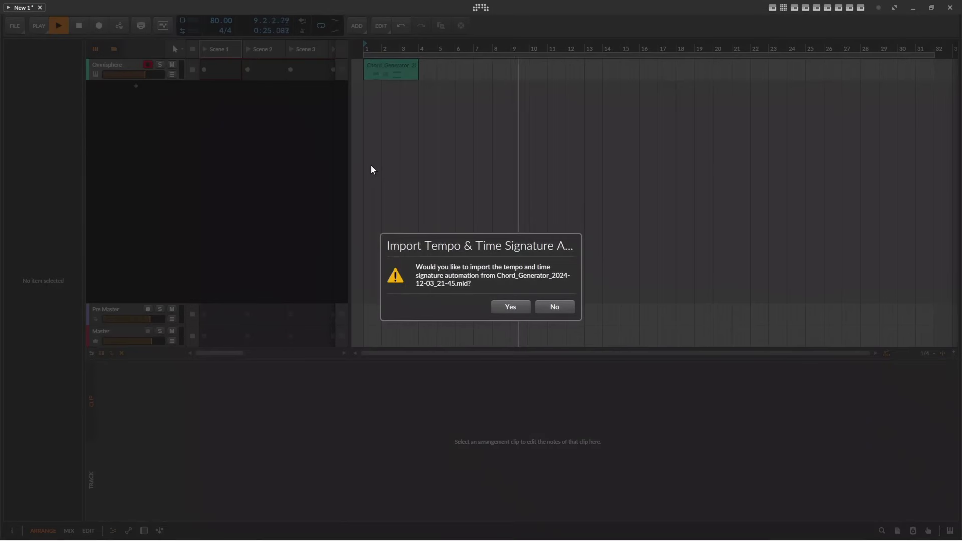
{"action": "left_click", "coordinate": [553, 306]}
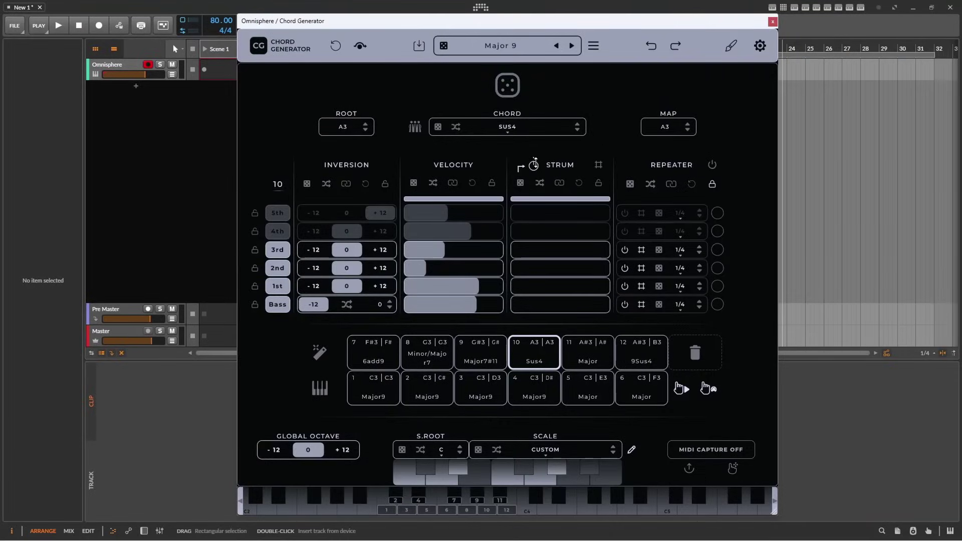
{"action": "right_click", "coordinate": [533, 165]}
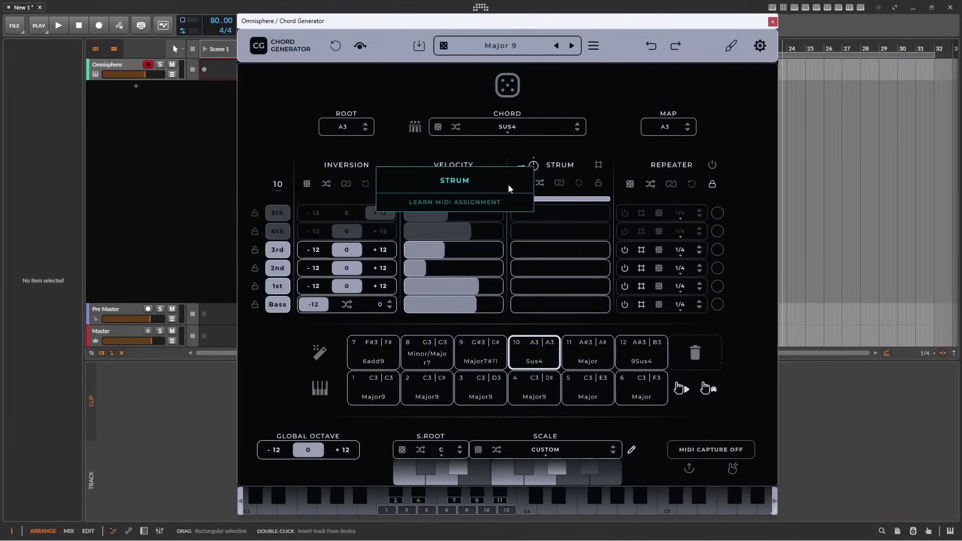
{"action": "left_click", "coordinate": [491, 202]}
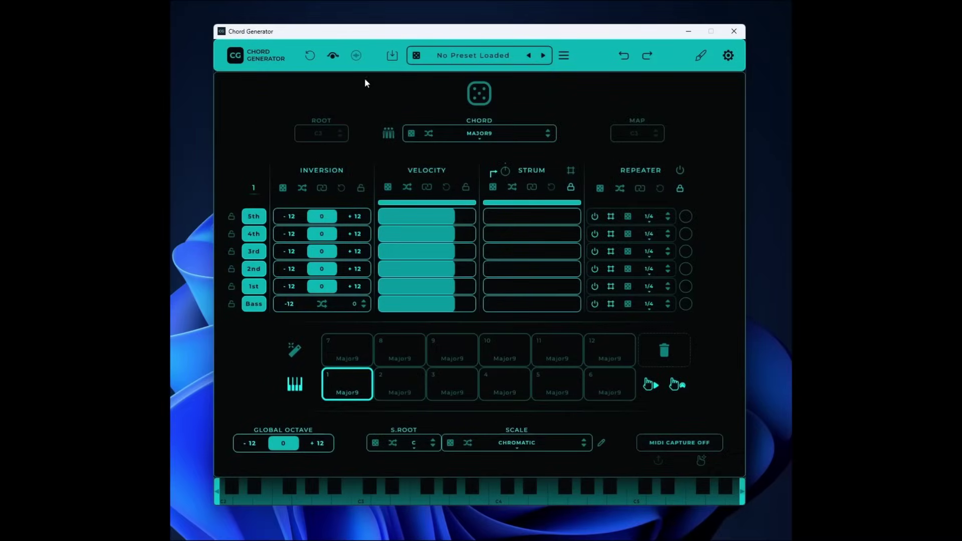
In the Sound Panel, move the sample's start and end points inward, shorten decay, raise sustain
{"action": "left_click", "coordinate": [357, 55]}
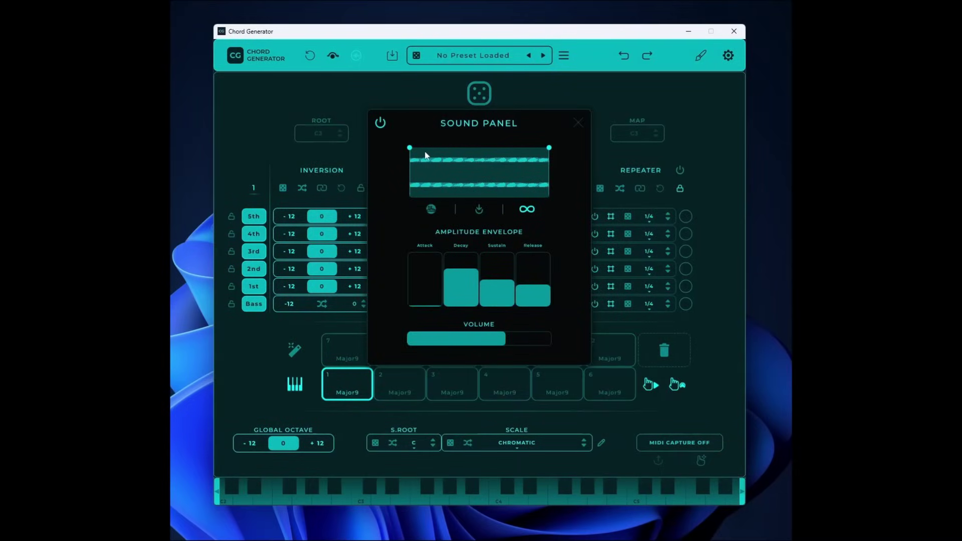
{"action": "left_click_drag", "start_coordinate": [409, 149], "coordinate": [445, 149]}
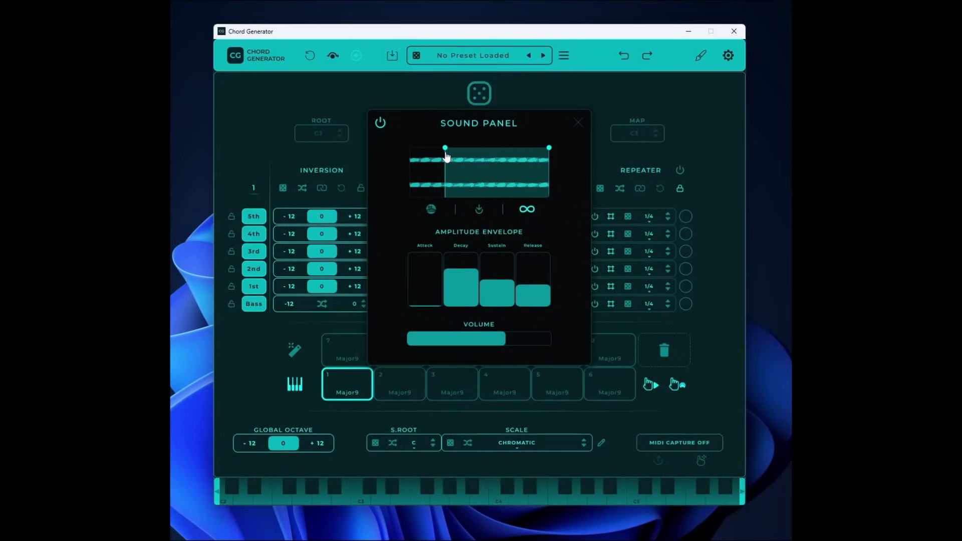
{"action": "left_click_drag", "start_coordinate": [549, 150], "coordinate": [511, 149]}
{"action": "left_click_drag", "start_coordinate": [472, 275], "coordinate": [506, 266]}
Open the Settings panel with the audio device and MIDI input/output choices
{"action": "left_click", "coordinate": [728, 55]}
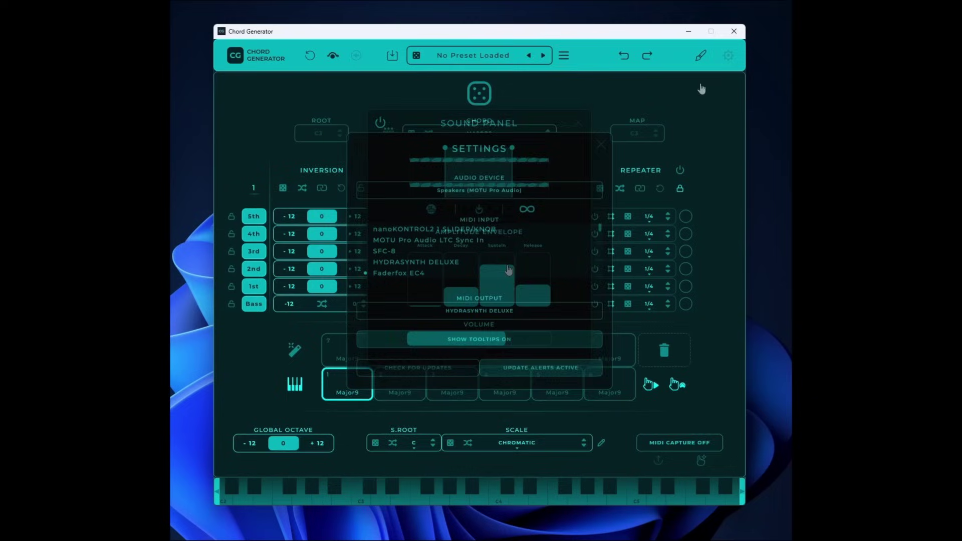